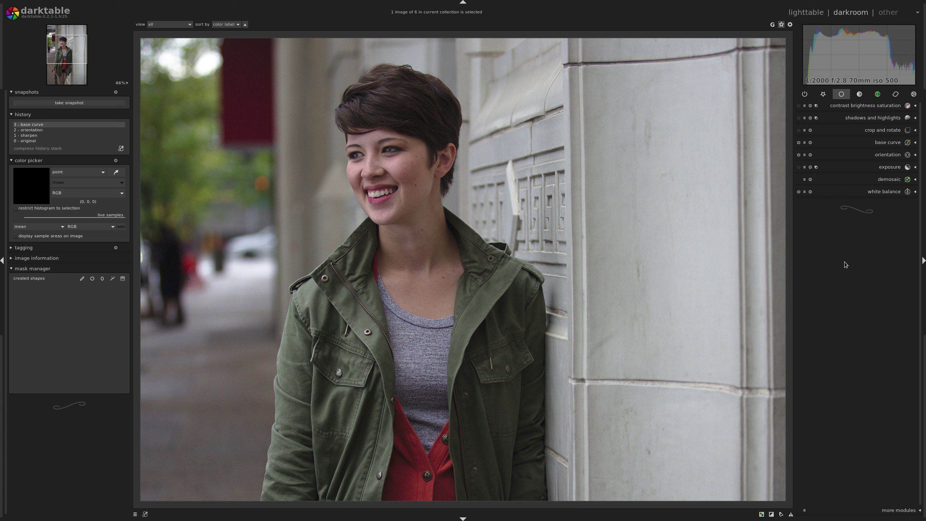
Rotate the photo by -0.25° and crop away roughly the upper eighth of the frame above the woman's head.
scroll(644, 250, down, 1)
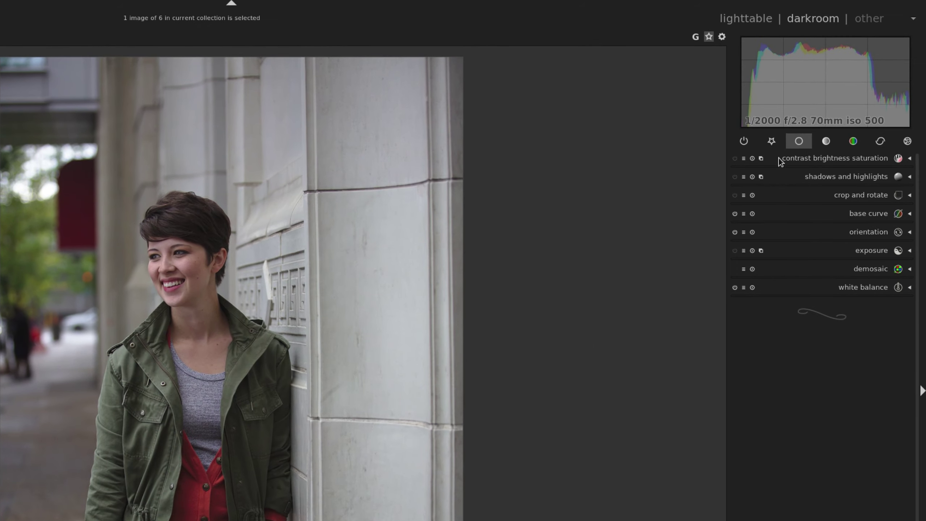
click(864, 193)
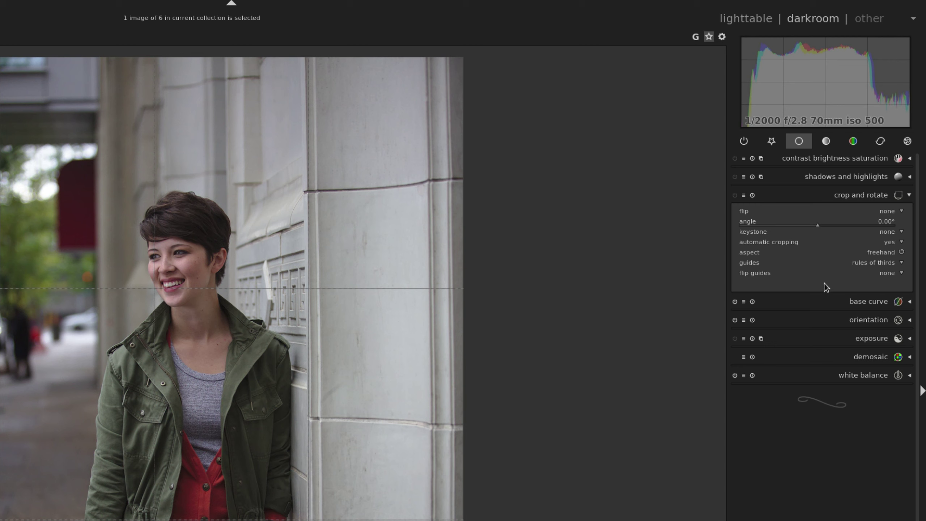
scroll(818, 224, down, 2)
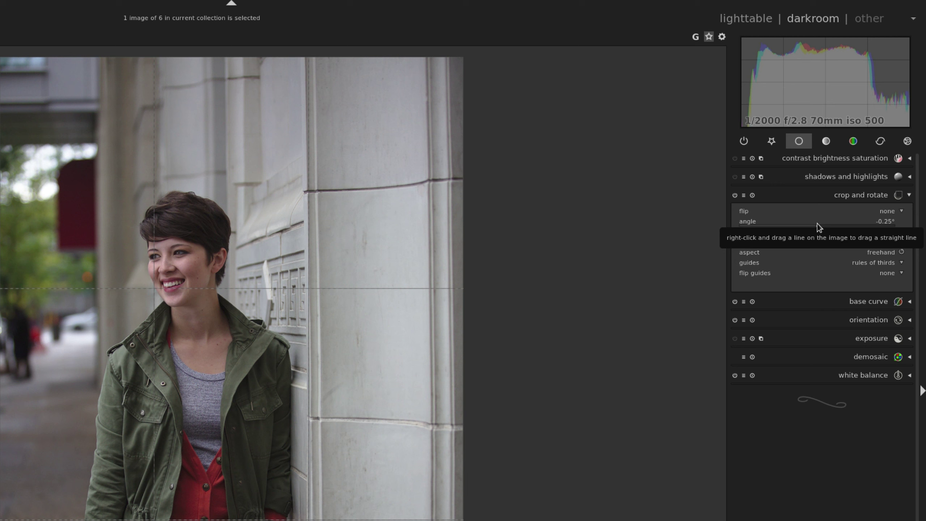
scroll(818, 223, up, 1)
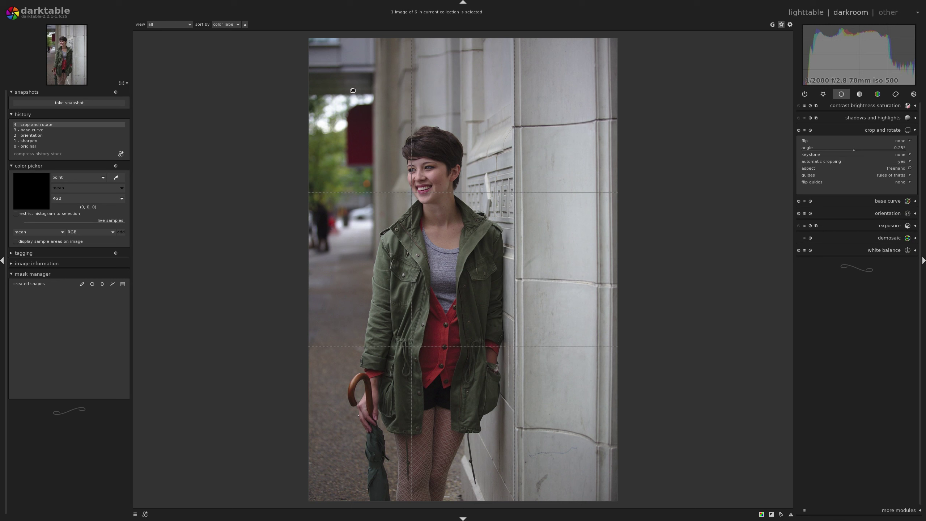
drag(463, 46, 461, 104)
key(Return)
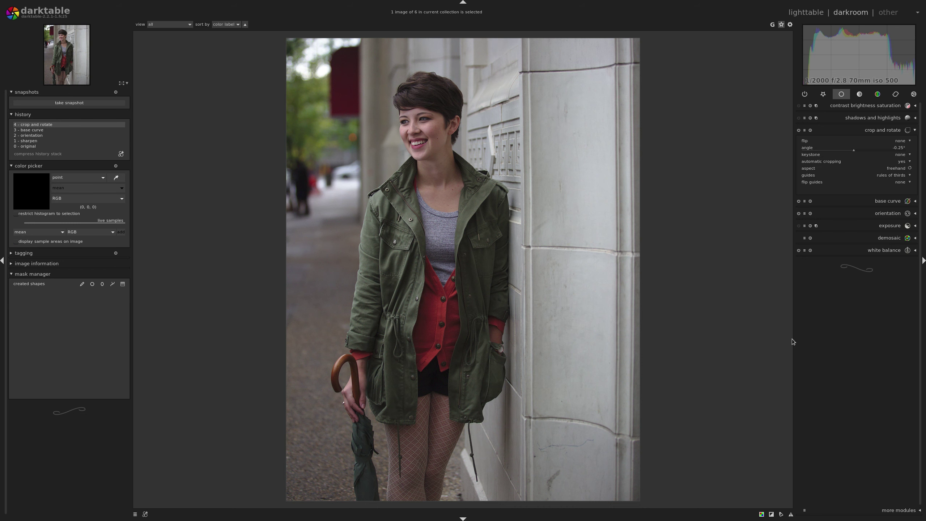
Try cropping a narrow strip off the photo's left edge, and revert to the previous crop in the history.
click(883, 131)
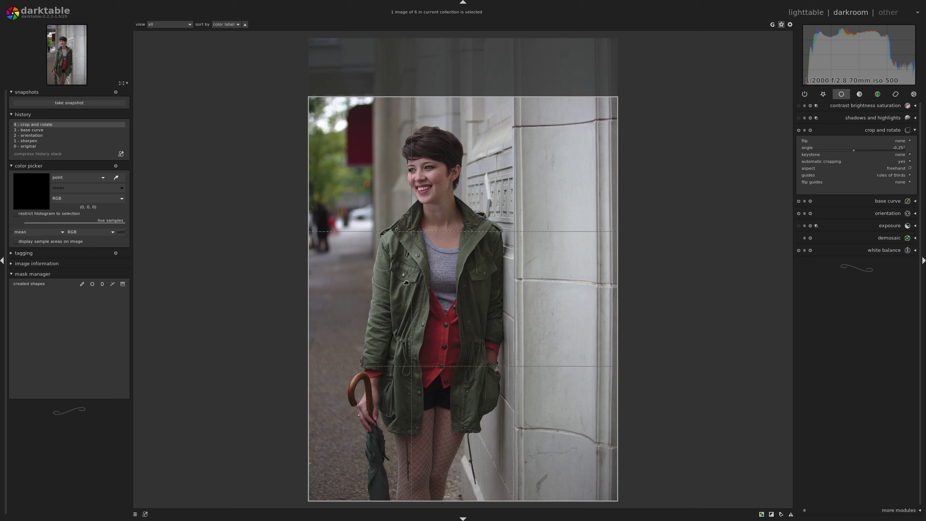
drag(316, 300, 339, 303)
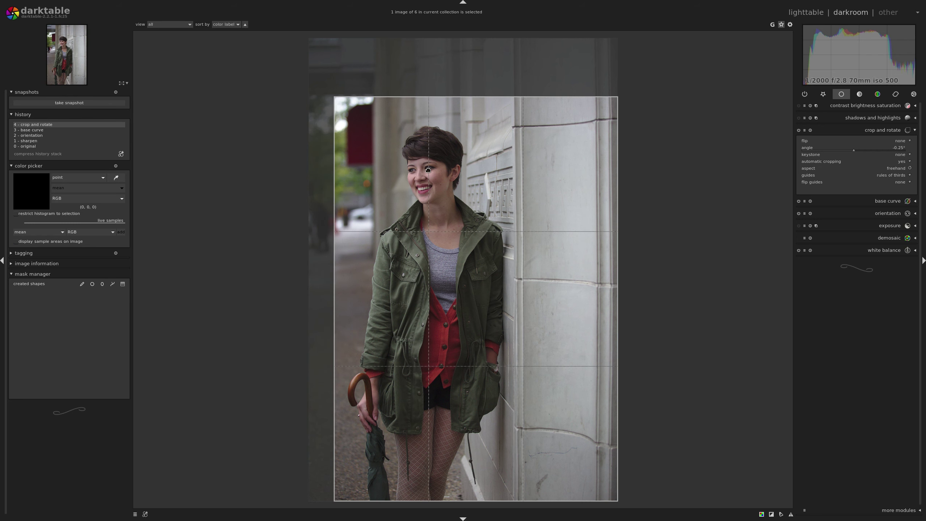
key(Return)
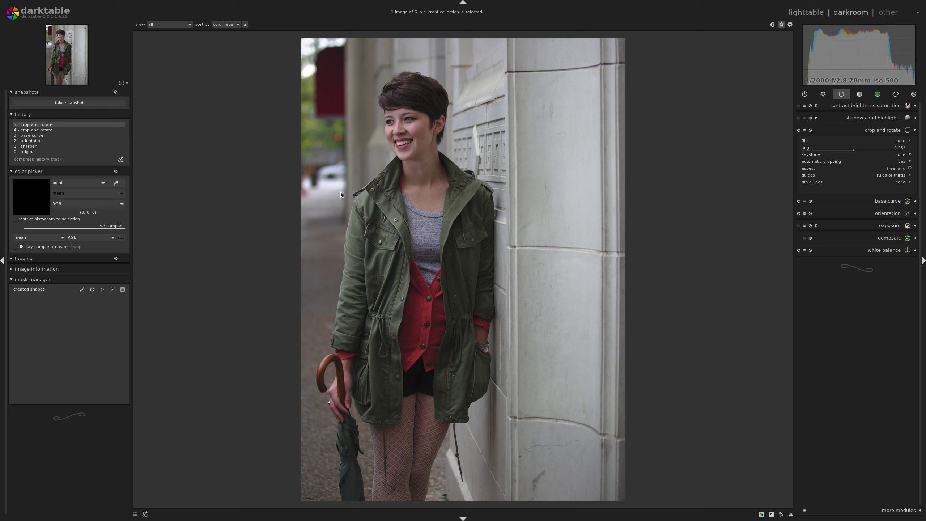
click(69, 130)
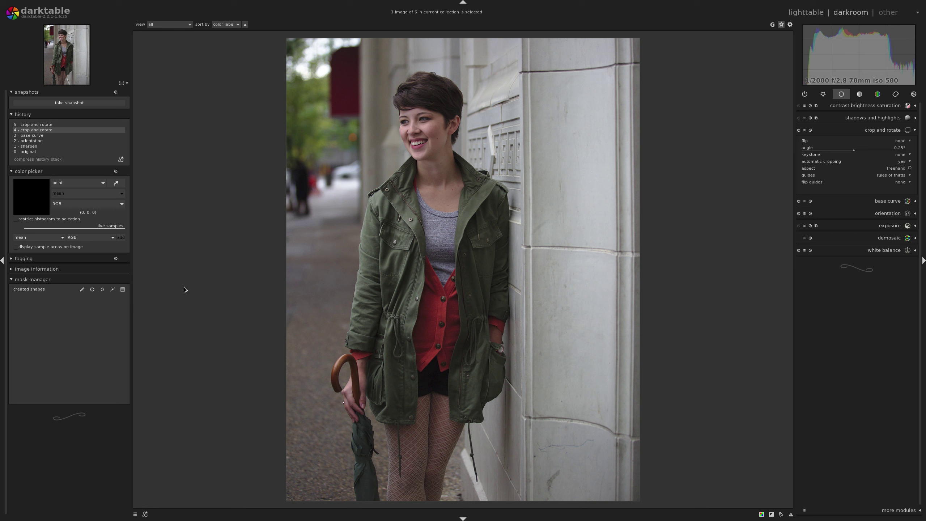
Examine the woman's face, jacket and the adjacent wall up close, including at 100% magnification.
scroll(551, 134, up, 2)
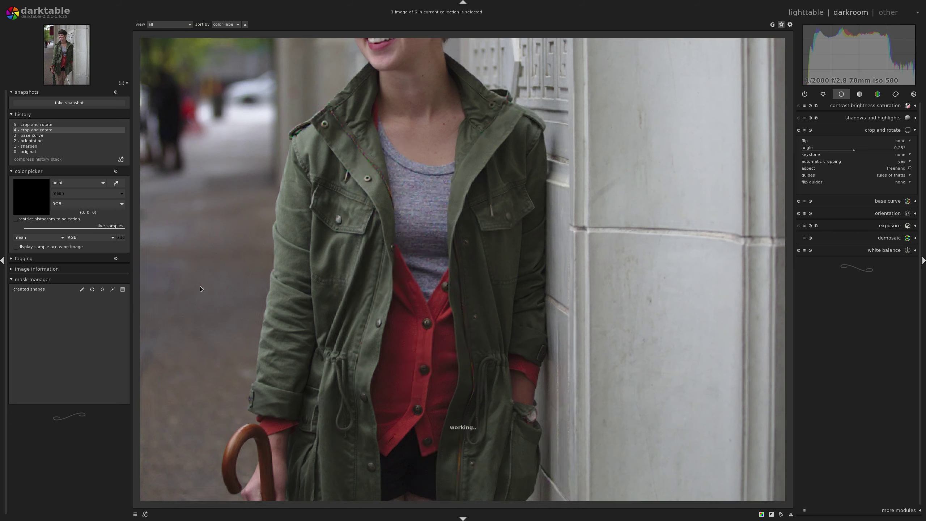
drag(552, 135, 595, 290)
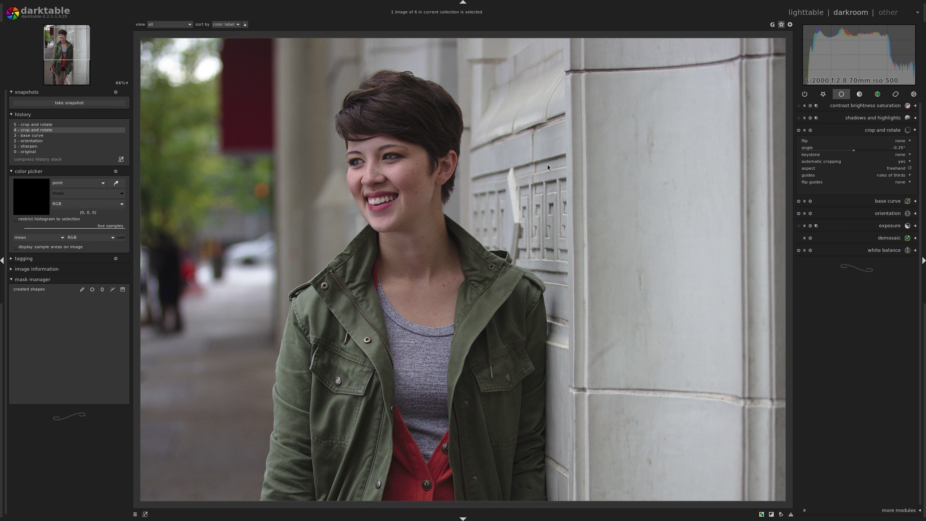
middle_click(389, 173)
drag(388, 128, 443, 297)
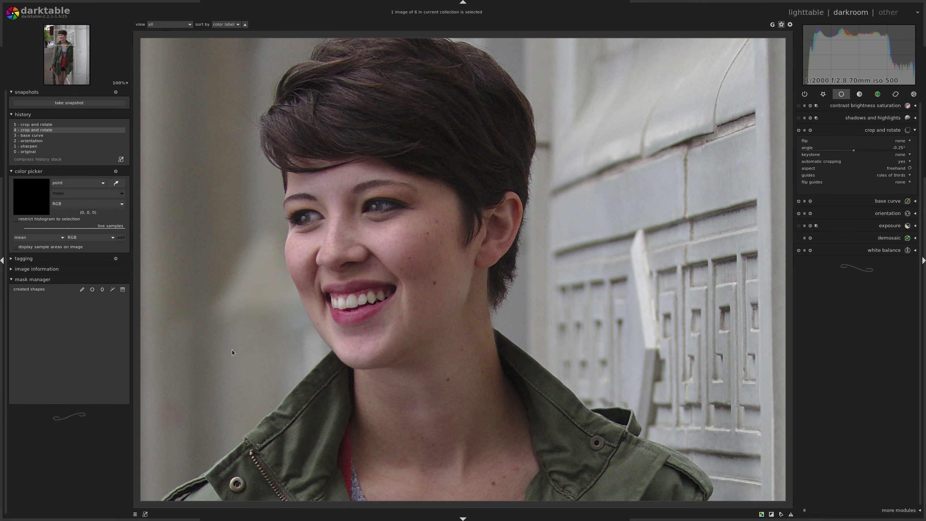
middle_click(267, 373)
drag(452, 54, 451, 245)
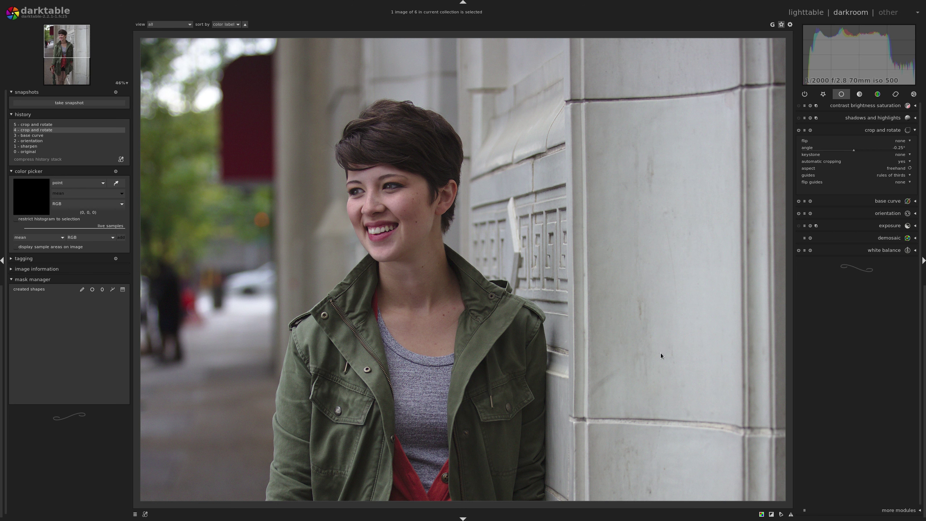
drag(674, 356, 677, 320)
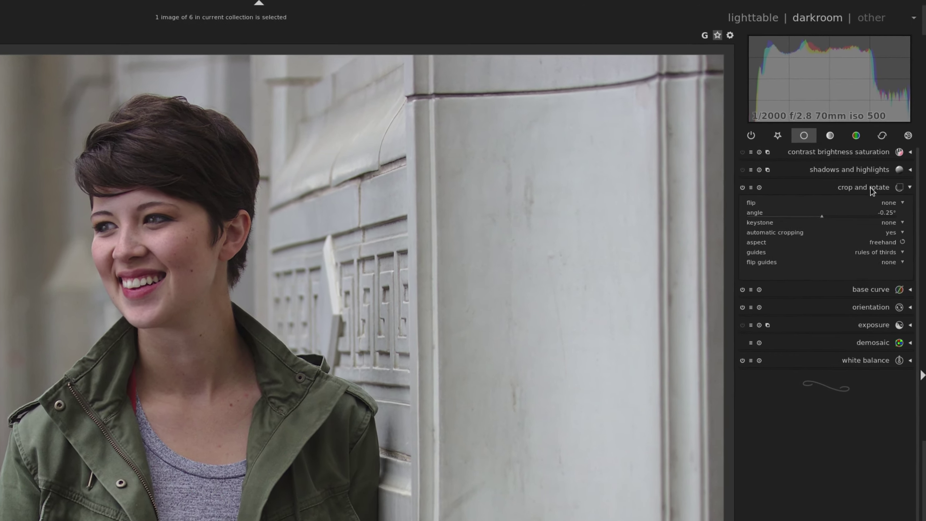
Set the exposure module's black level to 0.0040 and its exposure to 0.37 EV.
click(886, 128)
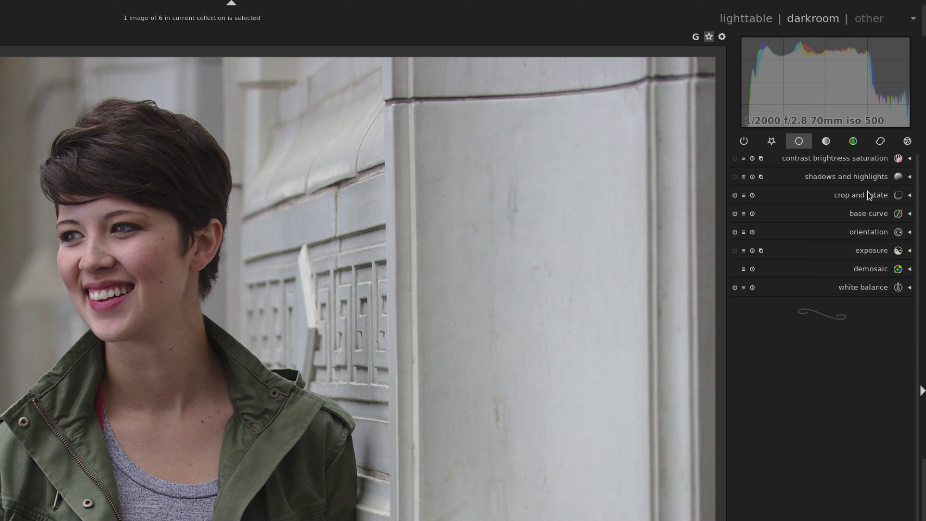
click(868, 252)
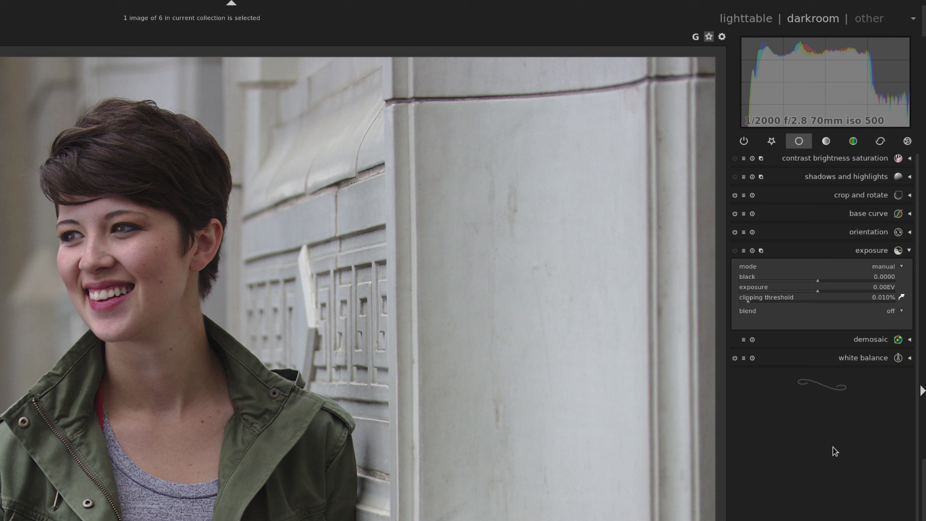
right_click(816, 280)
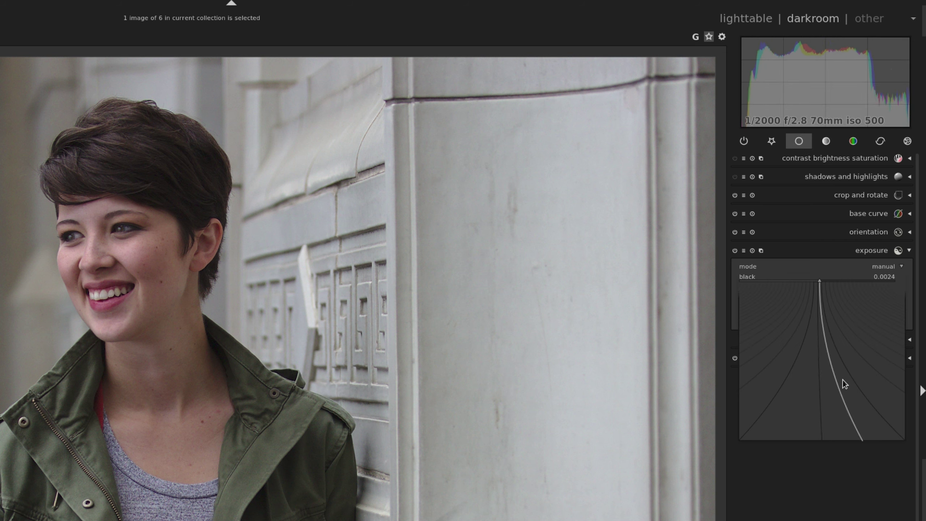
click(845, 377)
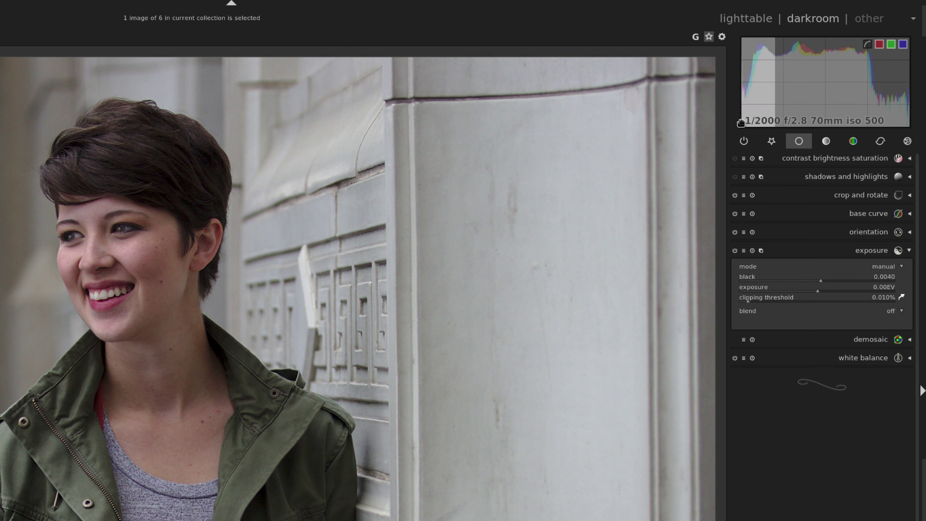
click(735, 251)
click(734, 251)
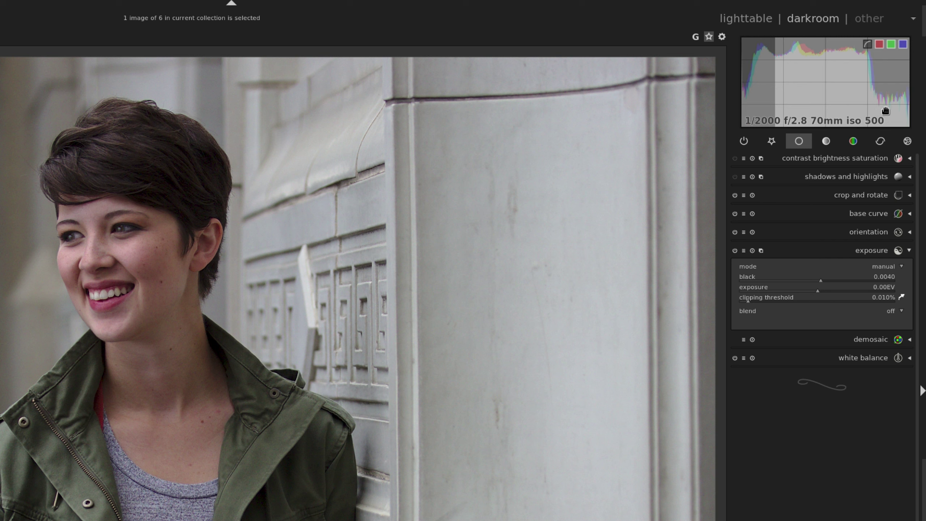
right_click(818, 291)
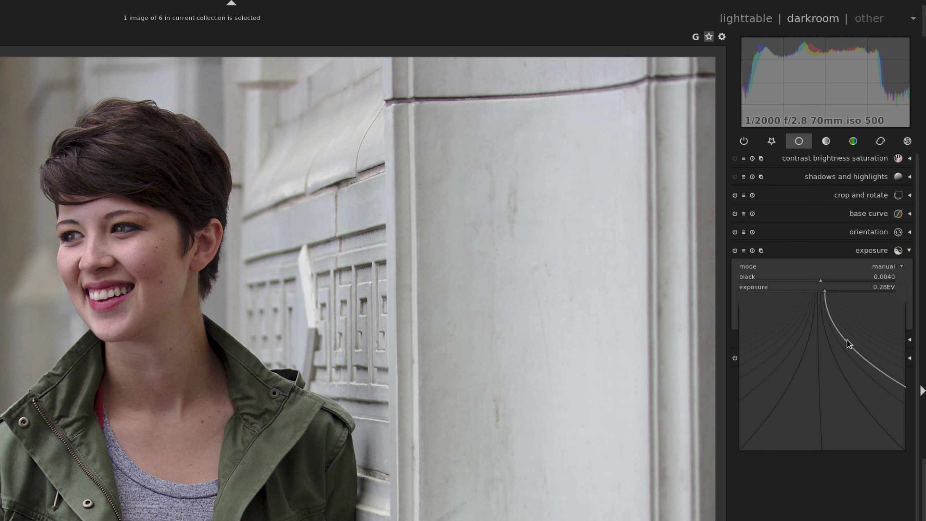
click(851, 338)
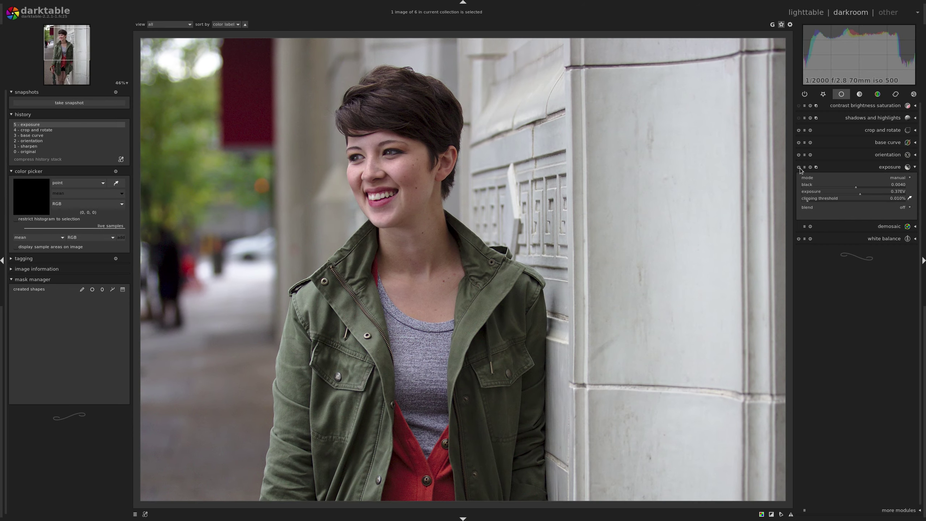
Compare the photo with and without the exposure correction, and reset the exposure module and switch it off.
click(799, 168)
click(799, 168)
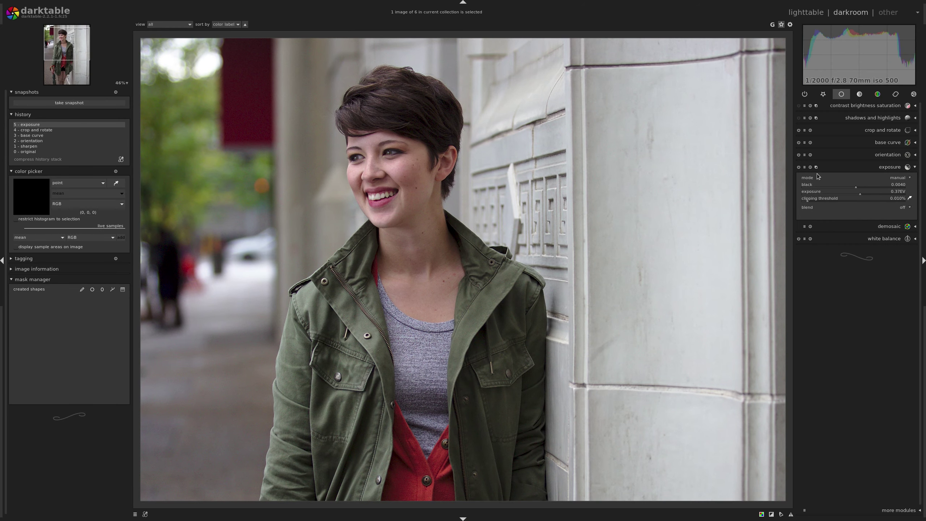
click(799, 168)
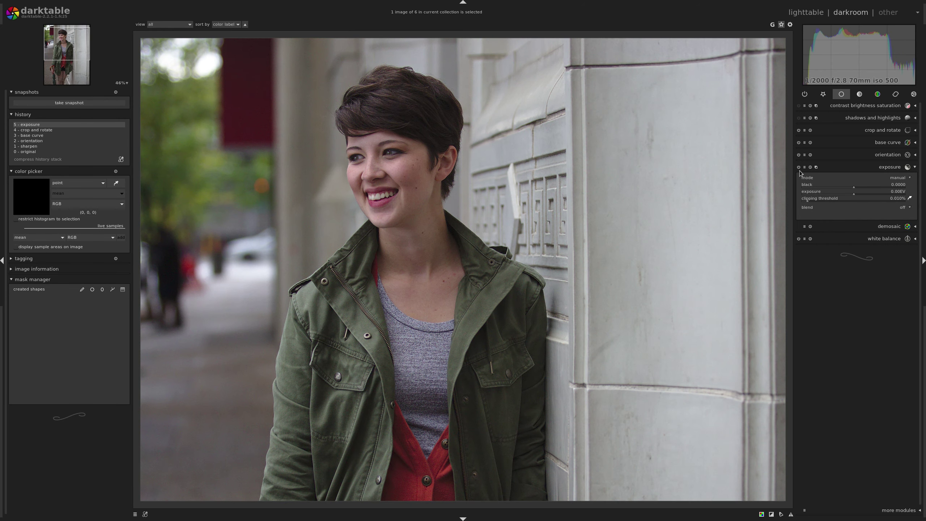
click(850, 167)
Raise the black point slightly in the levels module and compare the photo with levels off and on.
click(860, 94)
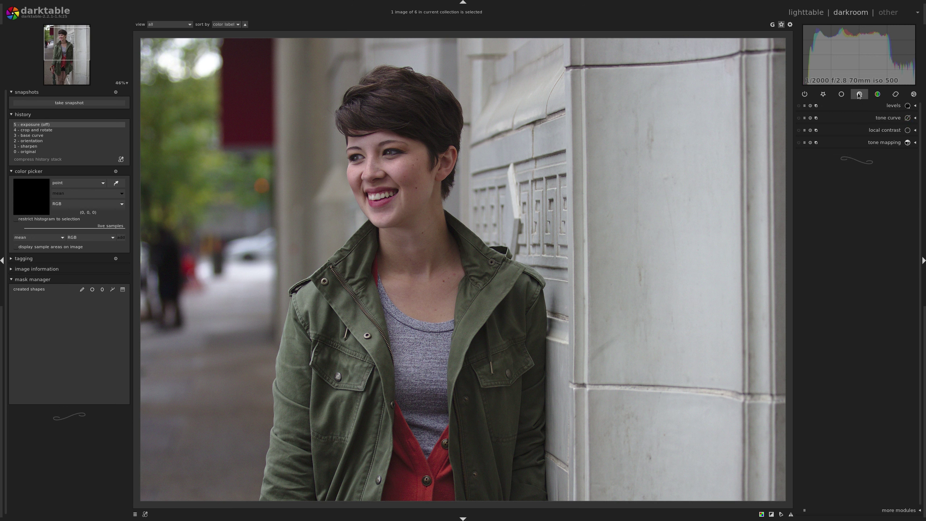
click(889, 105)
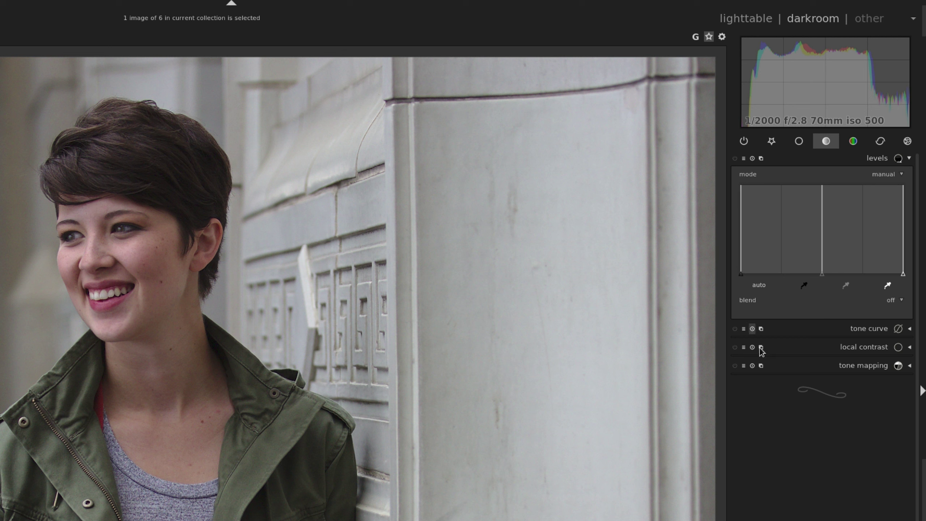
click(742, 270)
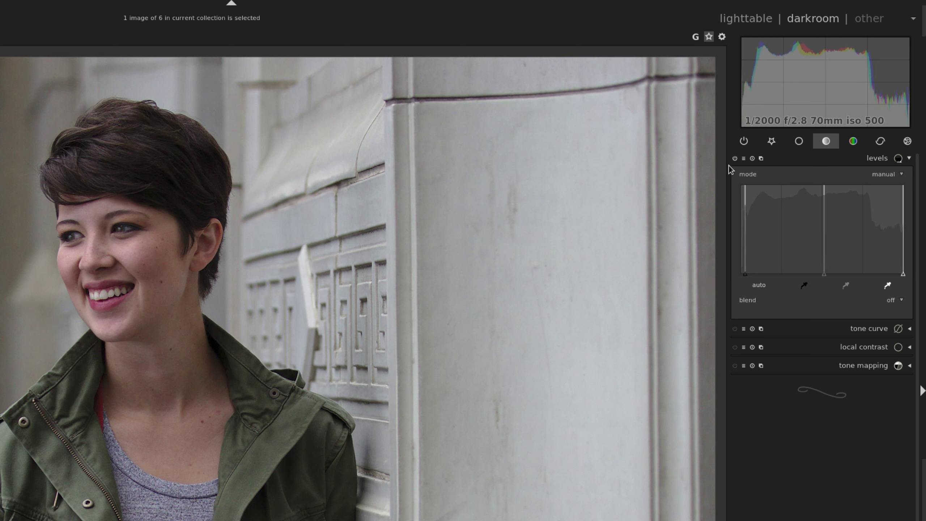
click(734, 158)
click(735, 159)
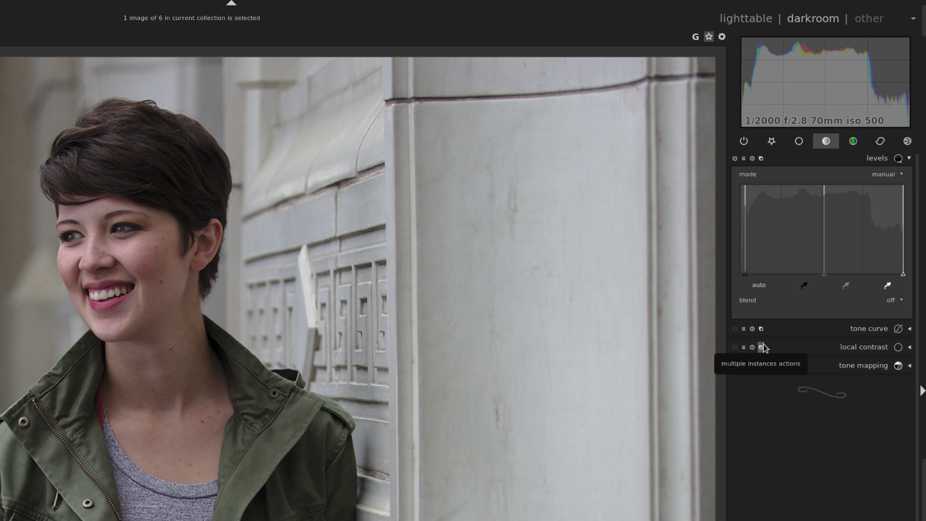
Lower the white point in levels and fine-tune the gray point slightly toward the shadows to brighten the midtones.
scroll(903, 273, down, 5)
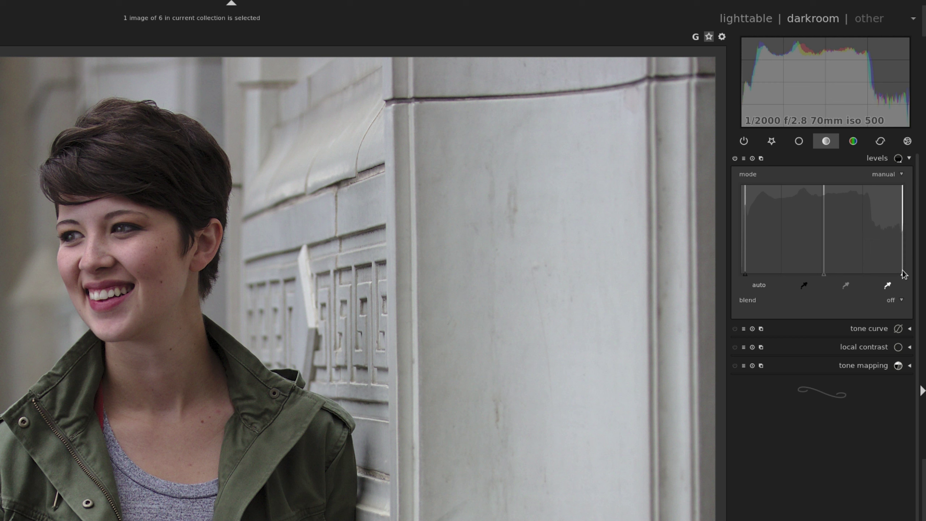
scroll(904, 274, down, 8)
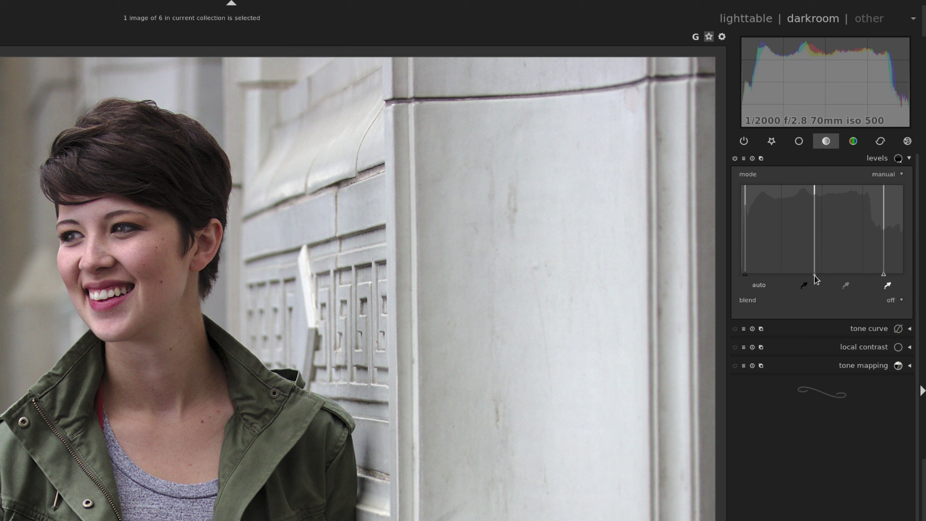
scroll(823, 256, down, 4)
scroll(824, 256, down, 2)
scroll(823, 256, down, 2)
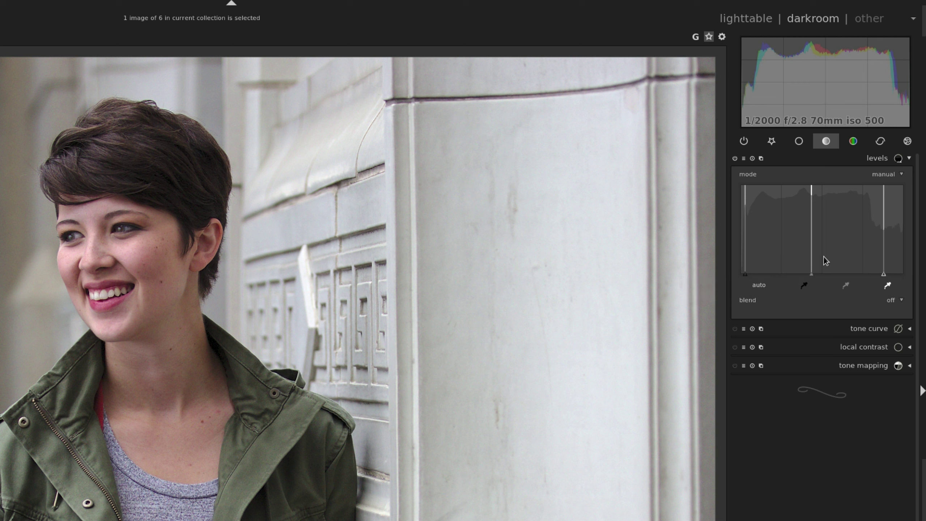
scroll(824, 256, up, 3)
scroll(823, 256, up, 2)
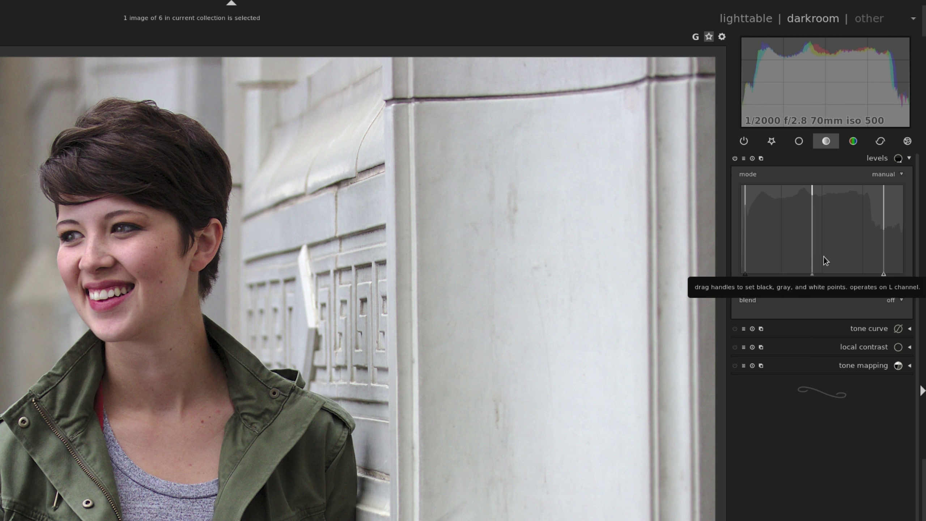
scroll(824, 257, up, 2)
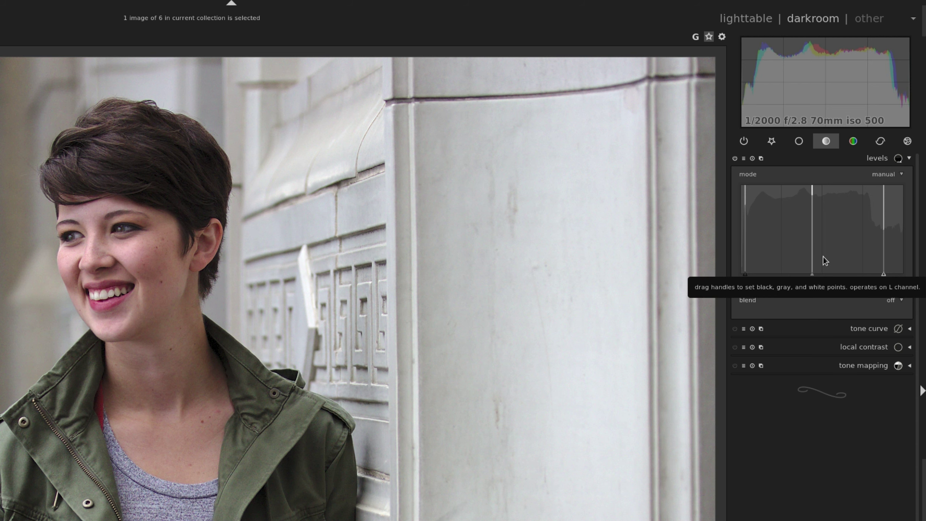
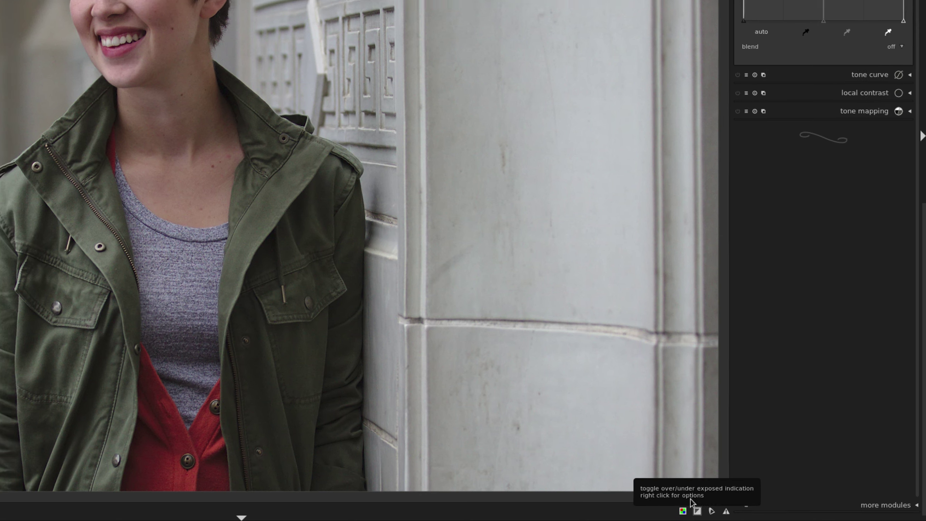
Turn on the over/under exposed indication for the whole photo.
click(694, 512)
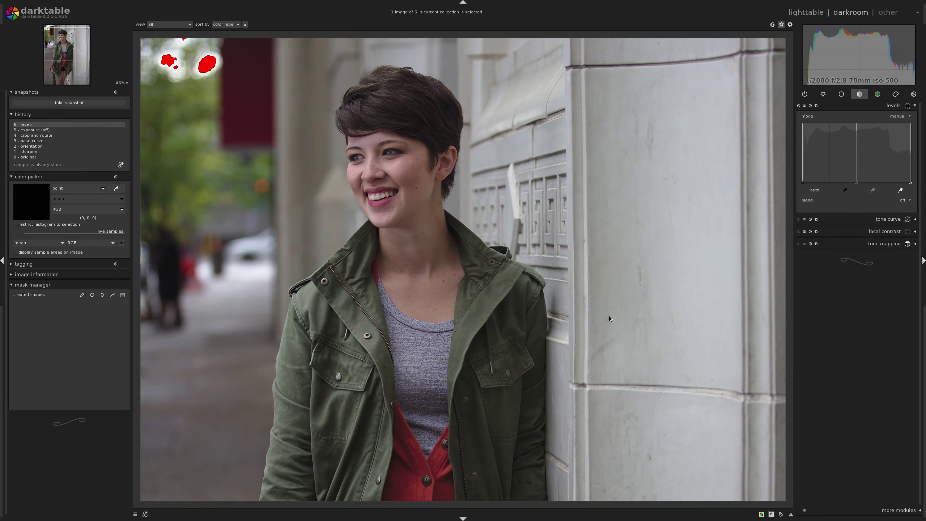
scroll(609, 315, down, 3)
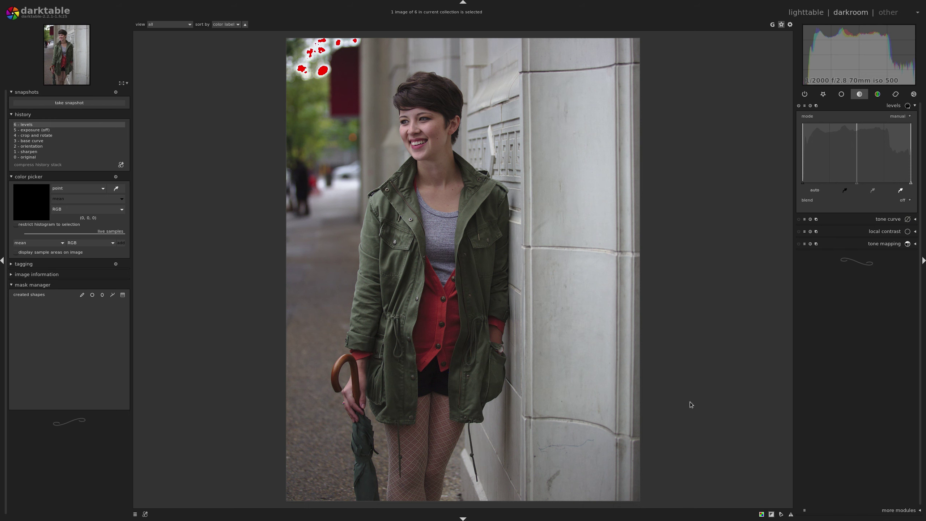
Lower the white point in levels until the highlights on the face clip, and ease it back to keep the skin detail.
scroll(499, 247, up, 3)
drag(511, 41, 543, 253)
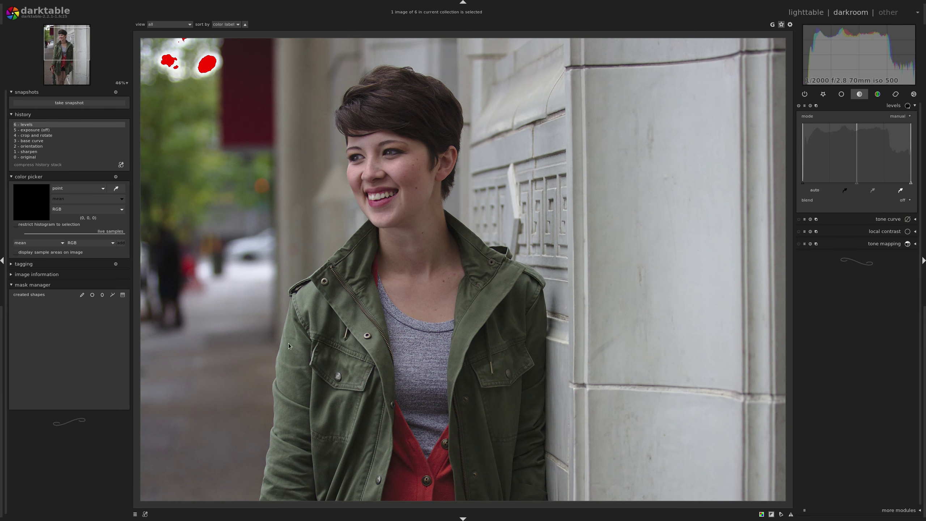
scroll(900, 167, down, 2)
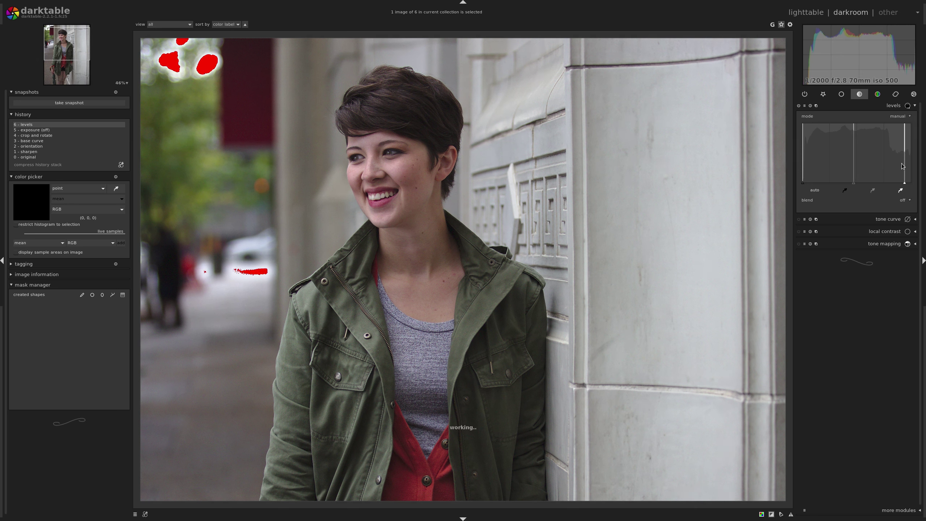
scroll(902, 166, down, 2)
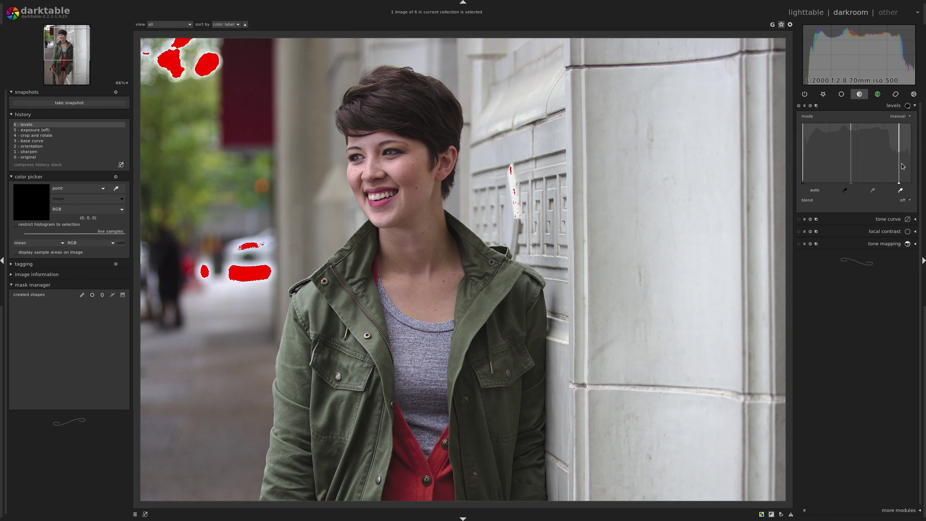
scroll(903, 167, down, 1)
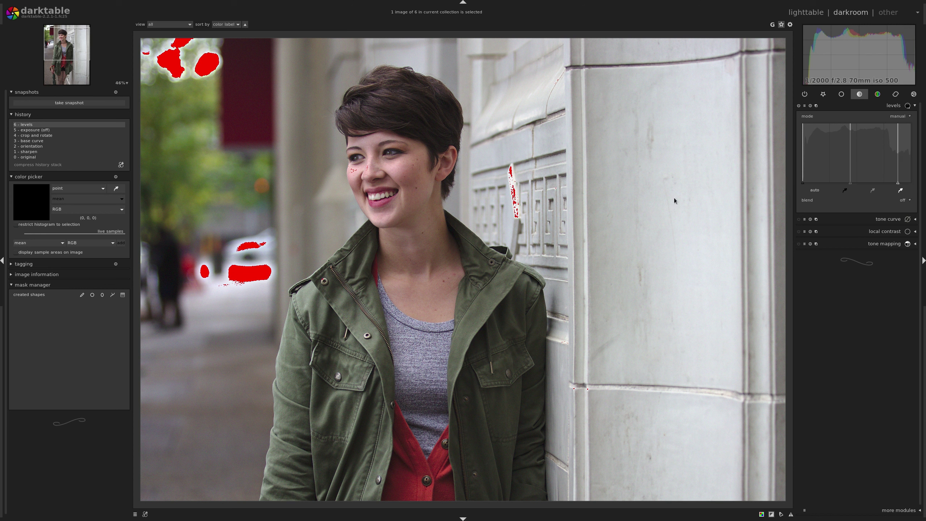
scroll(904, 171, down, 2)
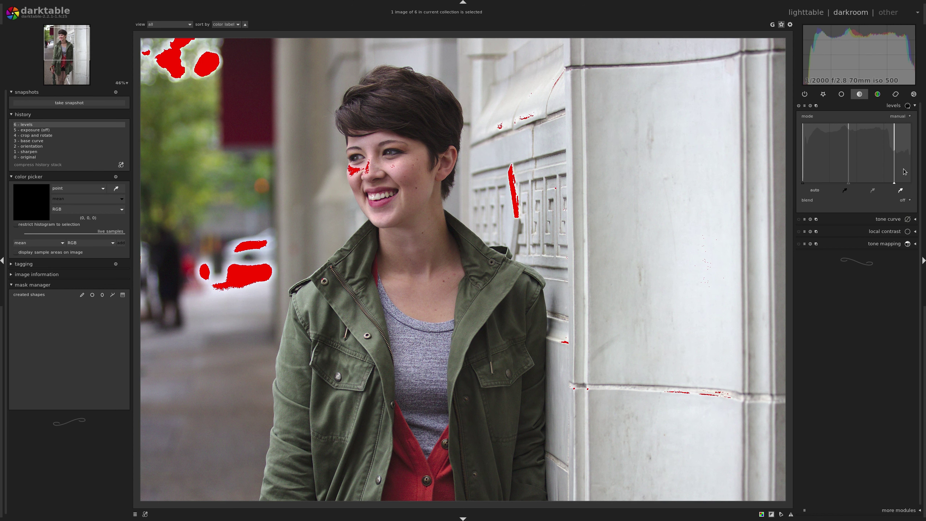
scroll(905, 172, up, 2)
scroll(905, 171, up, 3)
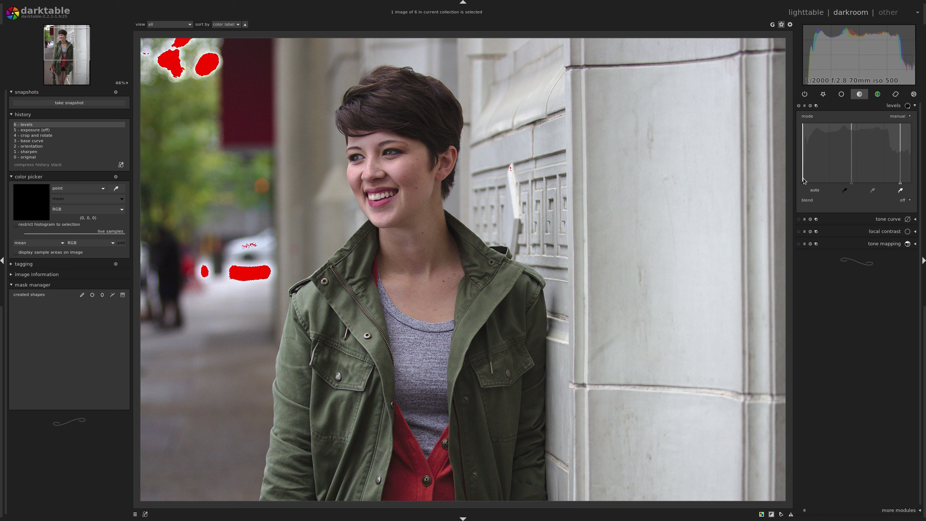
Raise the black point slightly in levels and shift the gray point toward the shadows to brighten the midtones.
scroll(808, 176, up, 2)
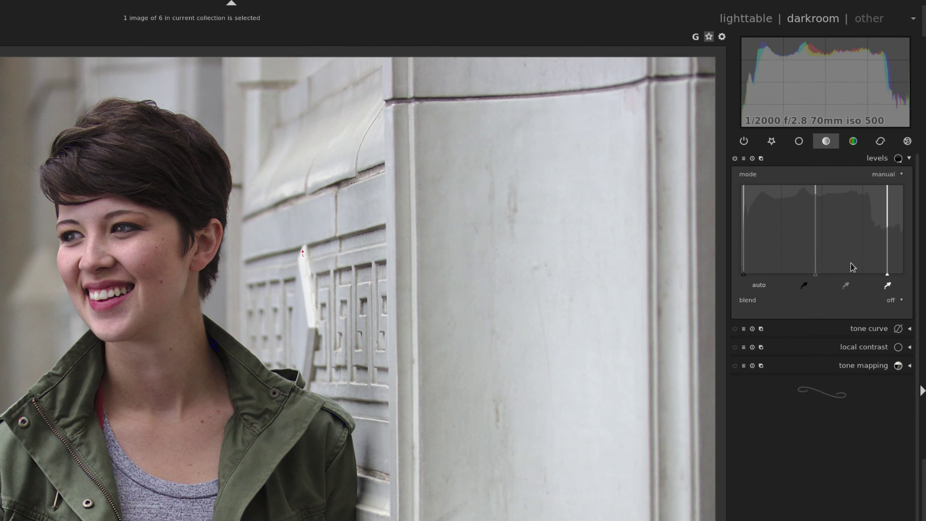
scroll(826, 262, down, 3)
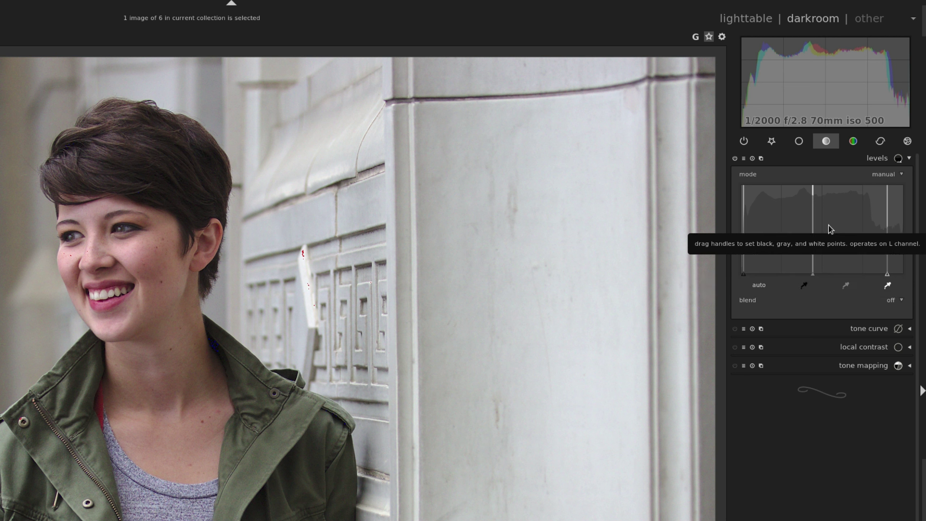
click(874, 159)
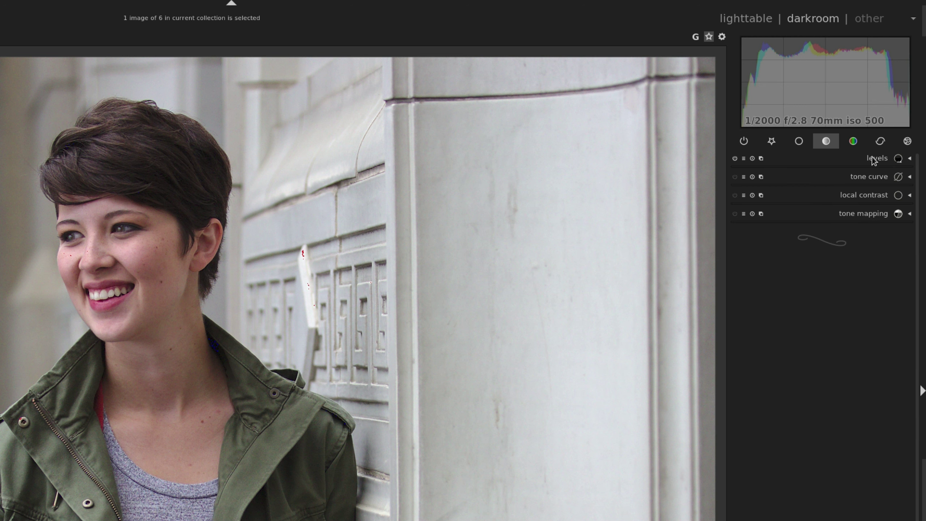
Switch on the tone curve module and use its color picker to sample the green jacket on the lightness curve.
click(811, 174)
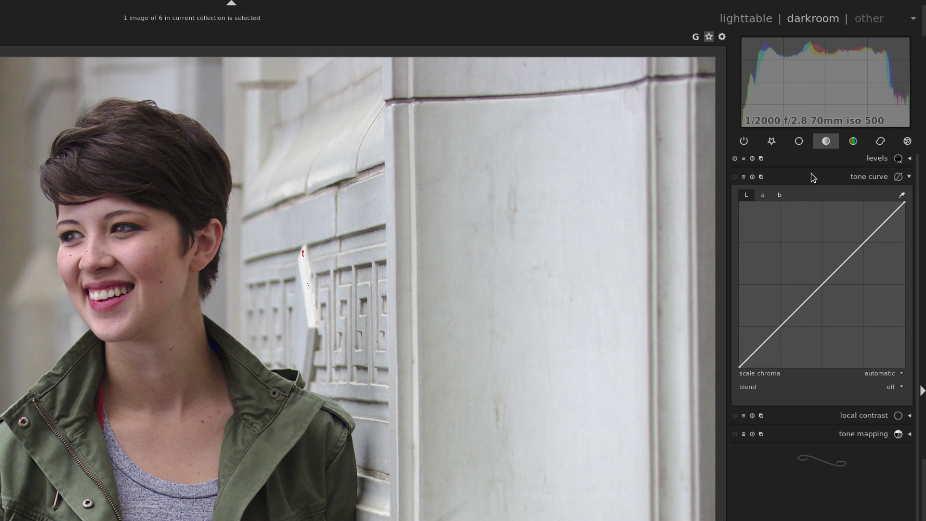
click(735, 176)
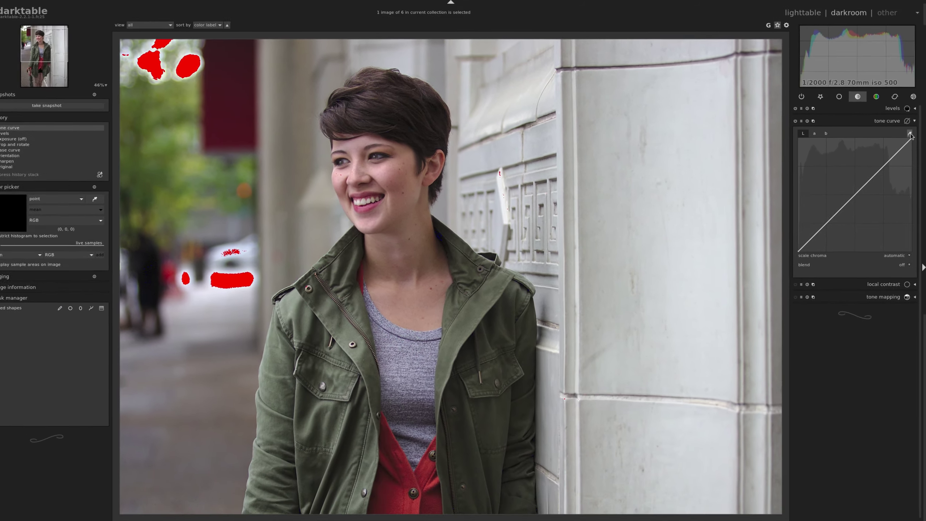
click(903, 185)
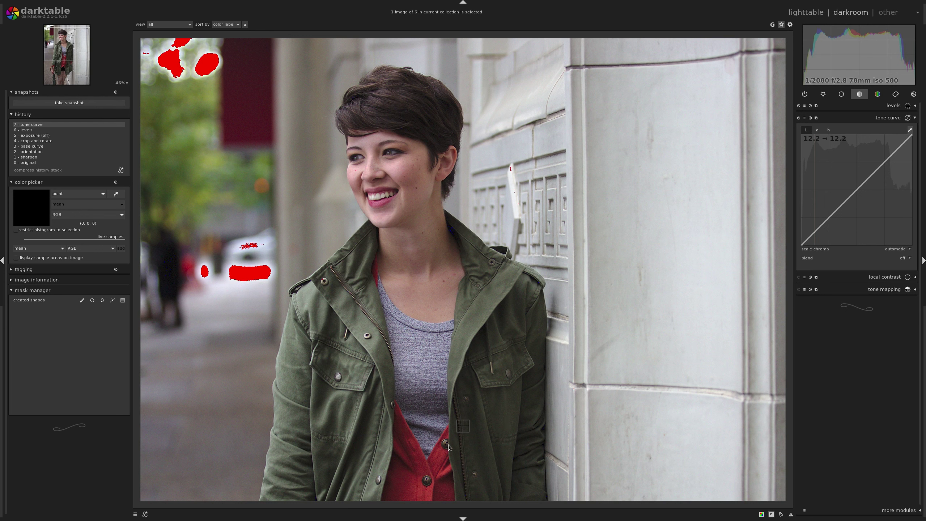
click(512, 354)
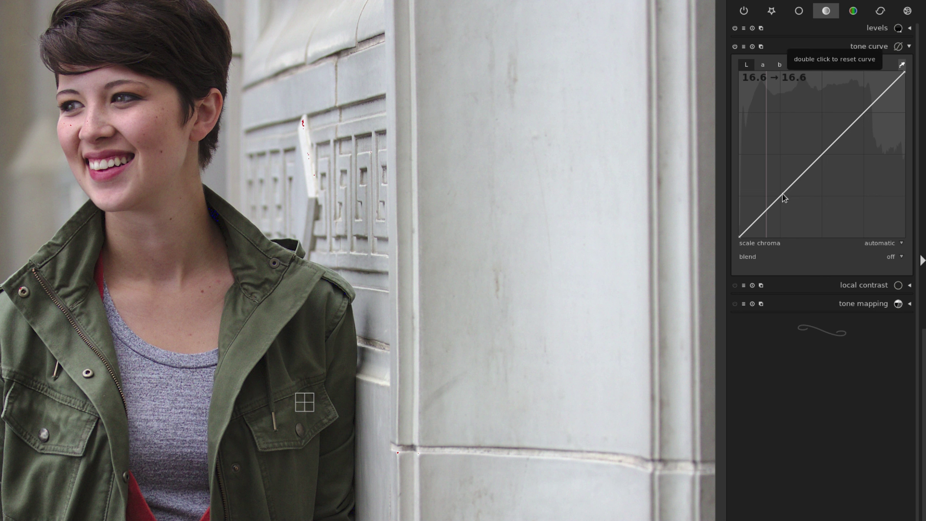
Try brightening the photo by bending the lightness curve upward with added midtone and highlight points, and reset the tone curve.
click(883, 31)
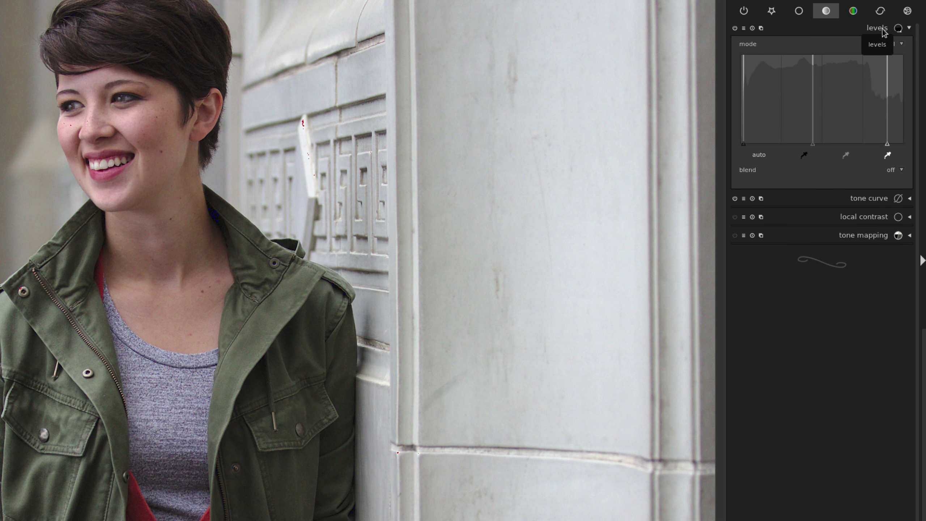
click(851, 201)
drag(759, 215, 814, 158)
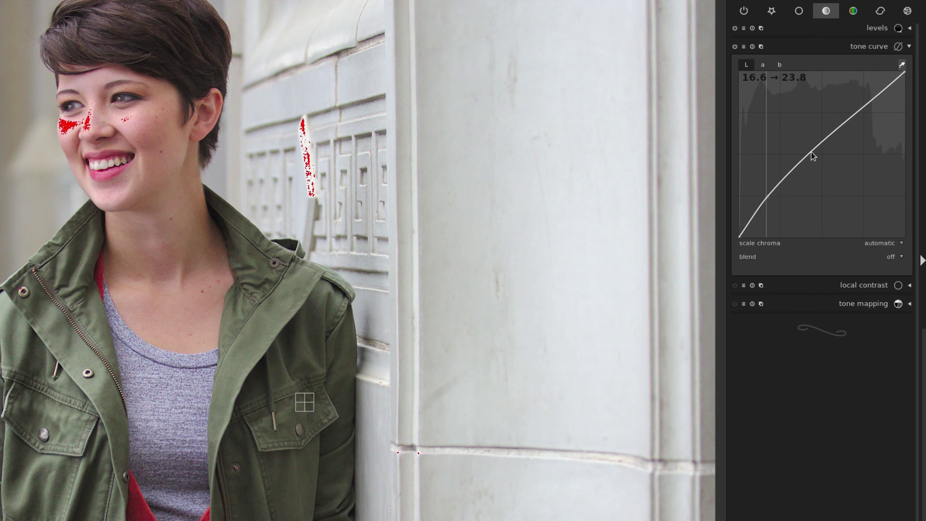
drag(865, 108, 871, 106)
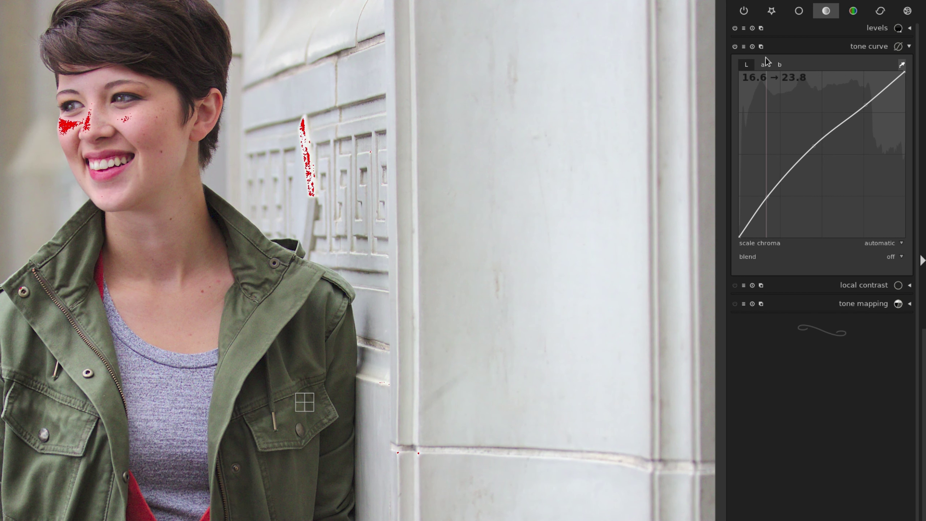
click(751, 45)
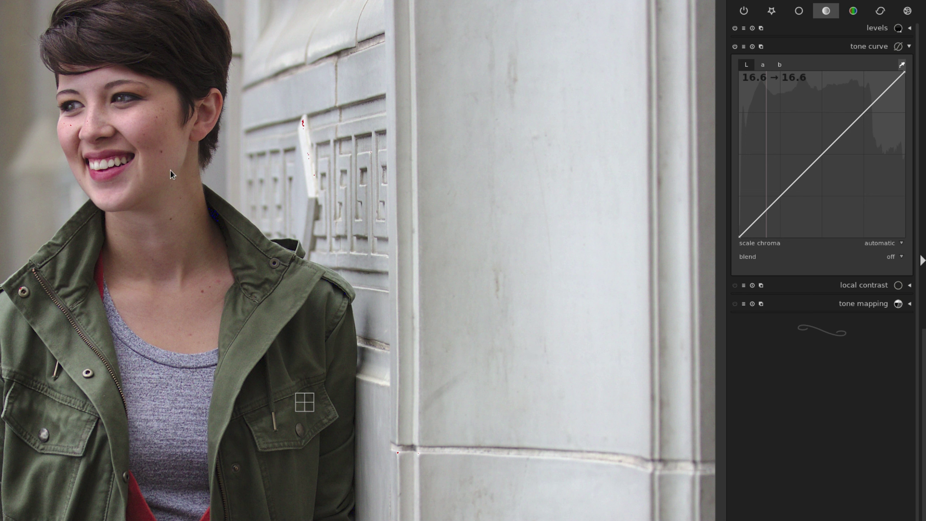
Sample the cheek's skin tone and raise the lightness curve at that tone so that 36.1 maps to 39.6.
click(156, 139)
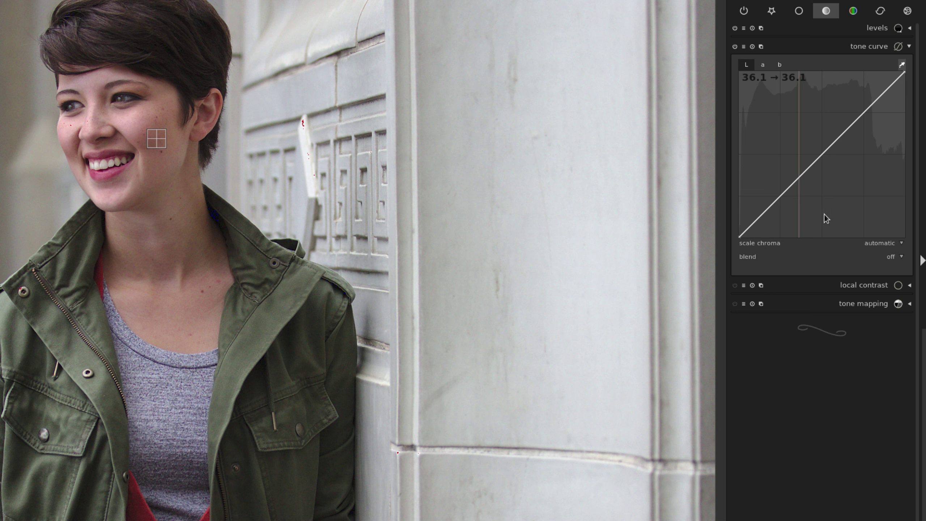
click(800, 177)
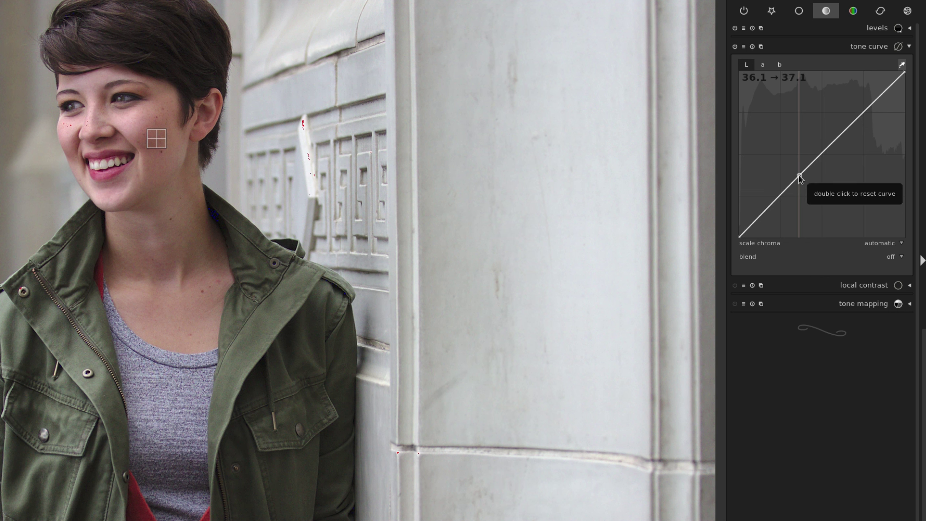
scroll(799, 175, up, 3)
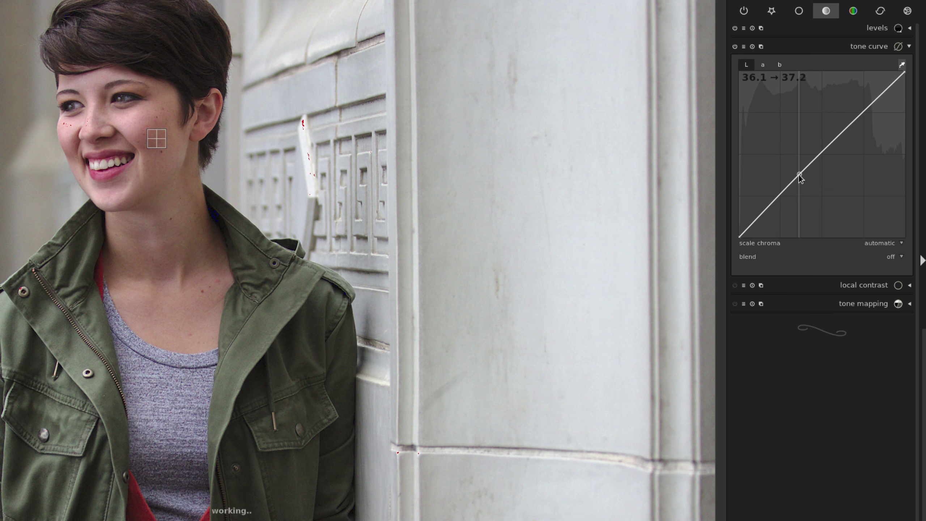
scroll(799, 178, up, 1)
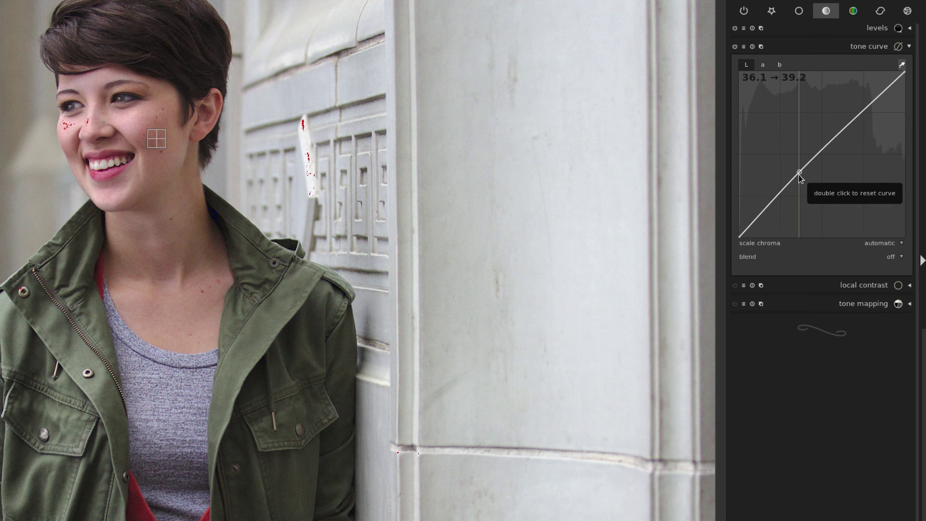
scroll(799, 175, up, 1)
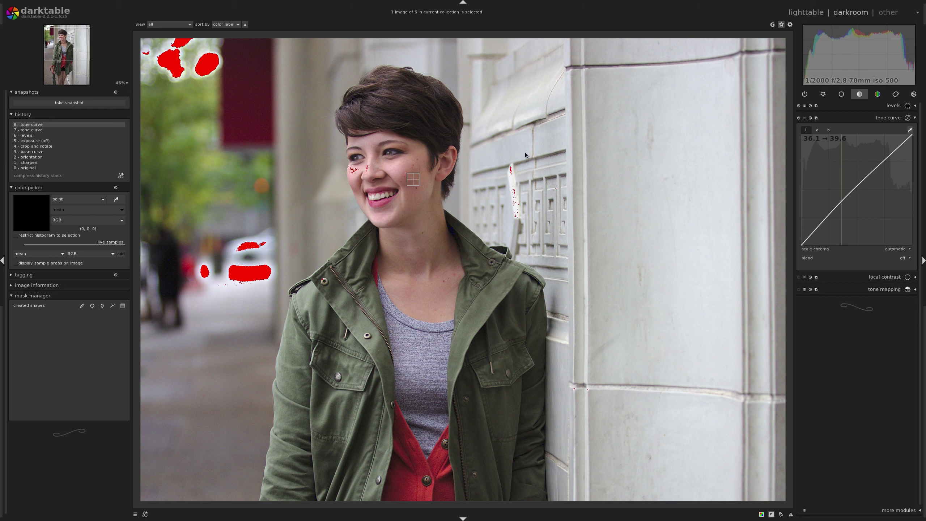
Sample the dark tones of the hair and lower the lightness curve there so that 11.5 maps to 11.1.
click(398, 107)
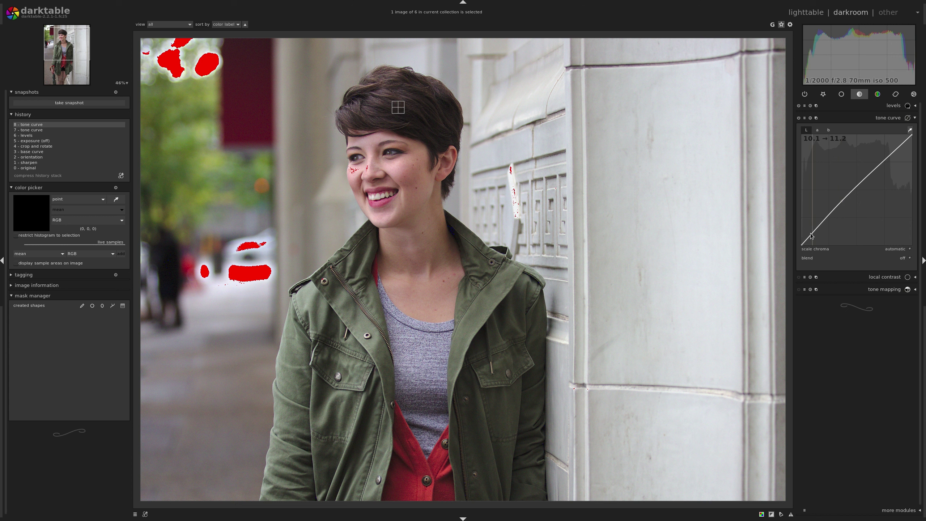
click(437, 142)
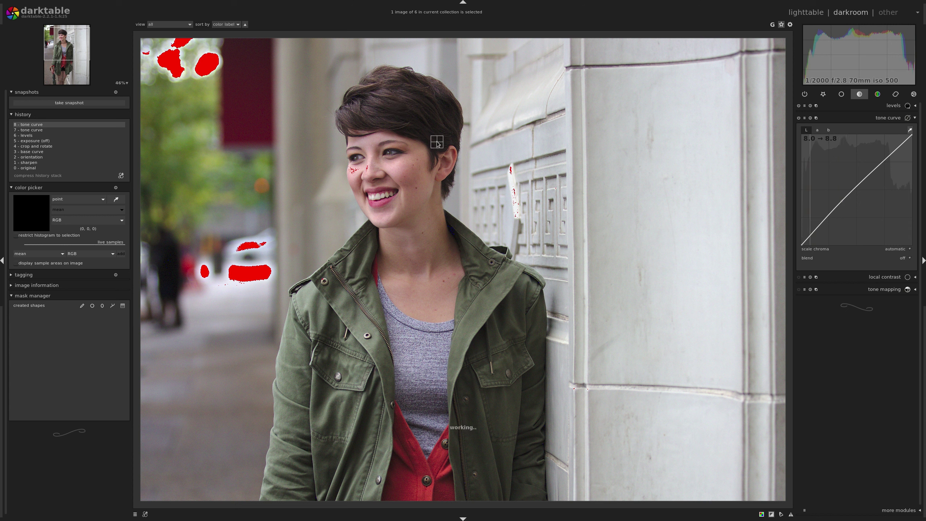
click(404, 96)
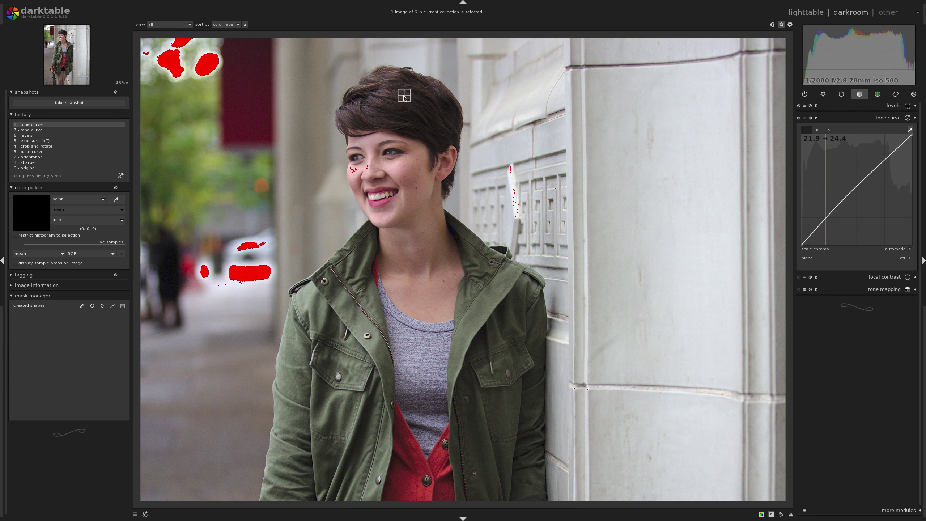
click(392, 110)
click(399, 105)
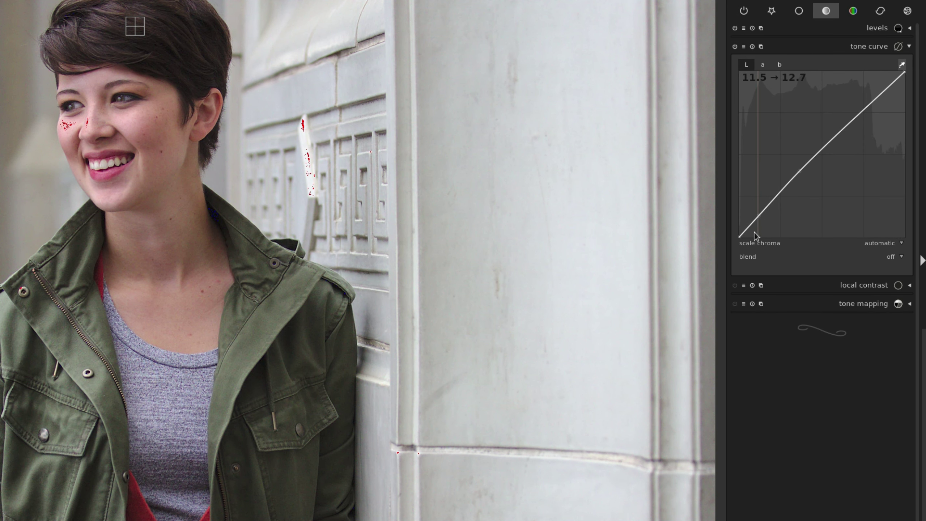
scroll(759, 216, down, 1)
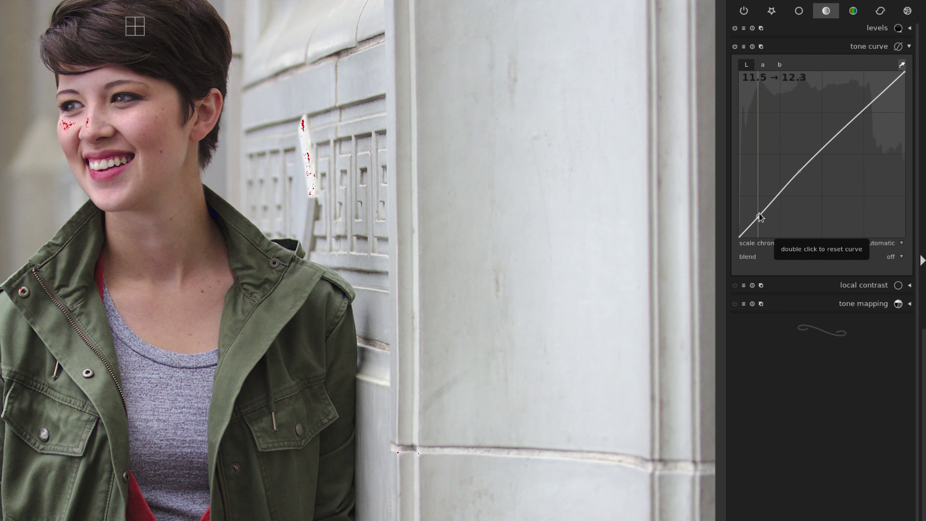
scroll(760, 217, down, 1)
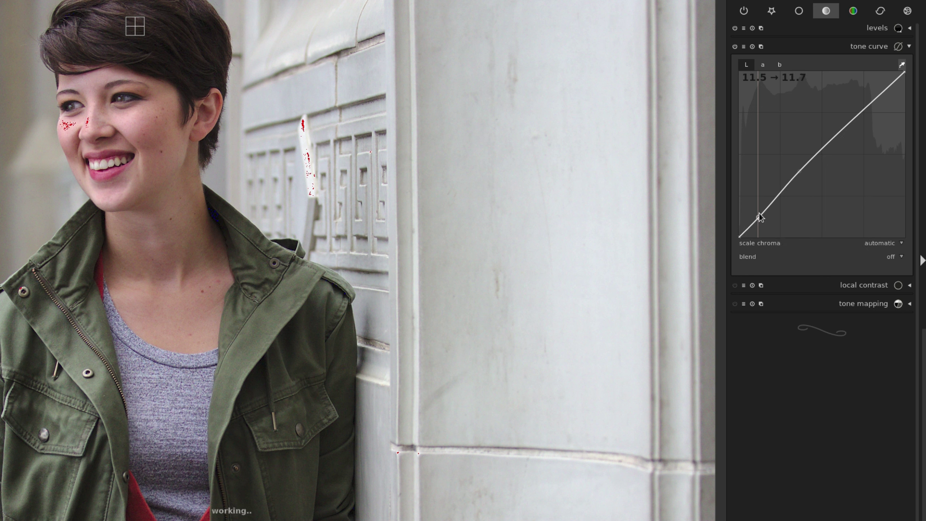
scroll(759, 217, down, 3)
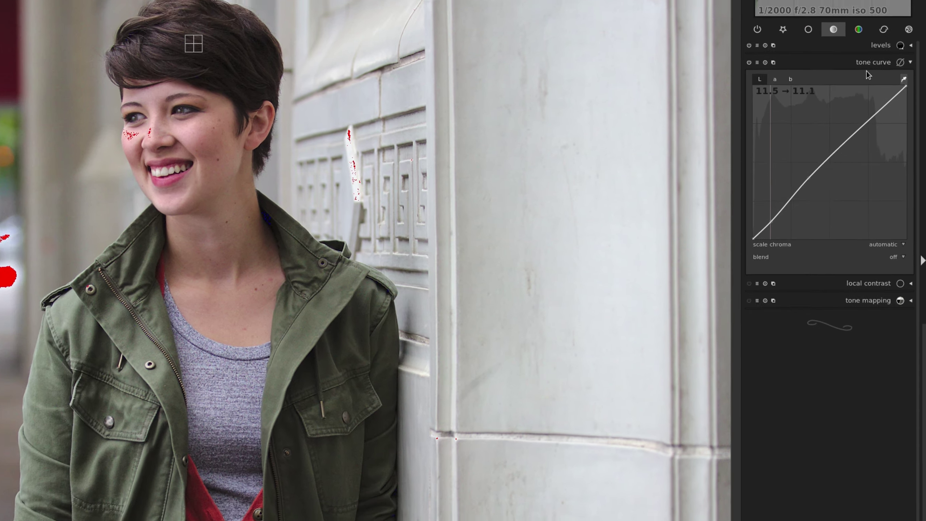
Collapse the tone curve module and compare the photo with the tone curve off and on.
click(799, 49)
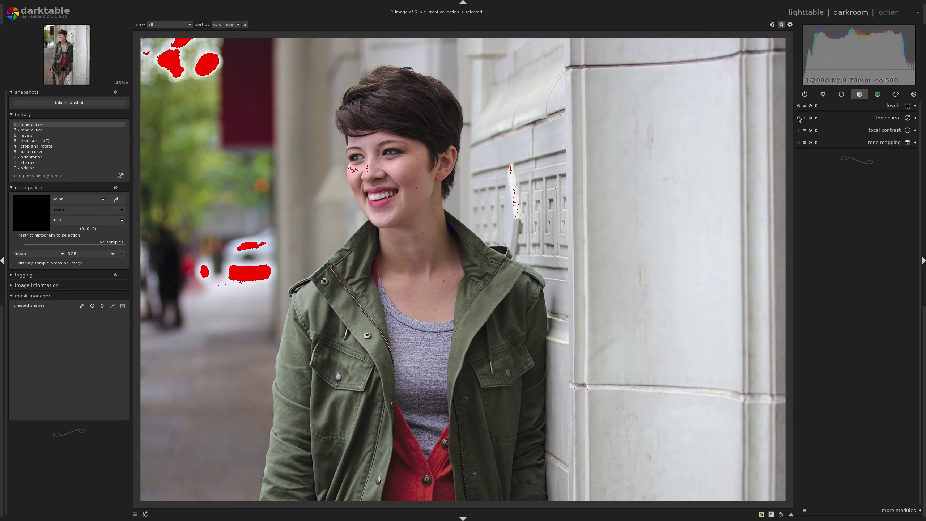
click(798, 118)
click(799, 118)
Add a new instance of the levels module and lower its white point slightly.
click(816, 106)
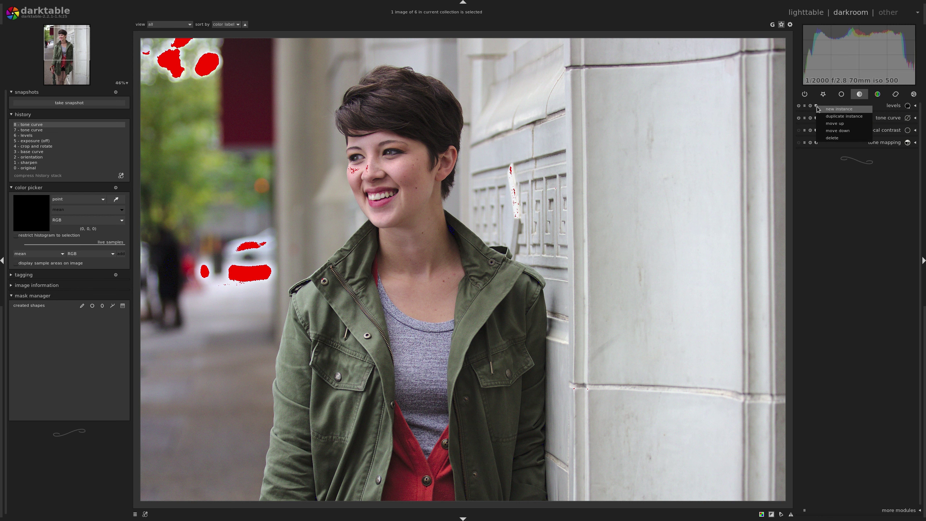
click(819, 109)
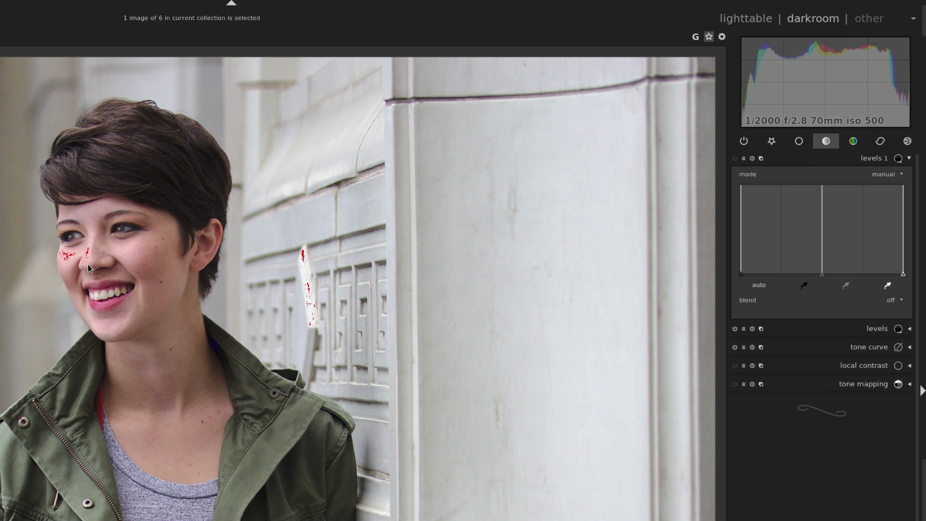
drag(899, 248, 897, 246)
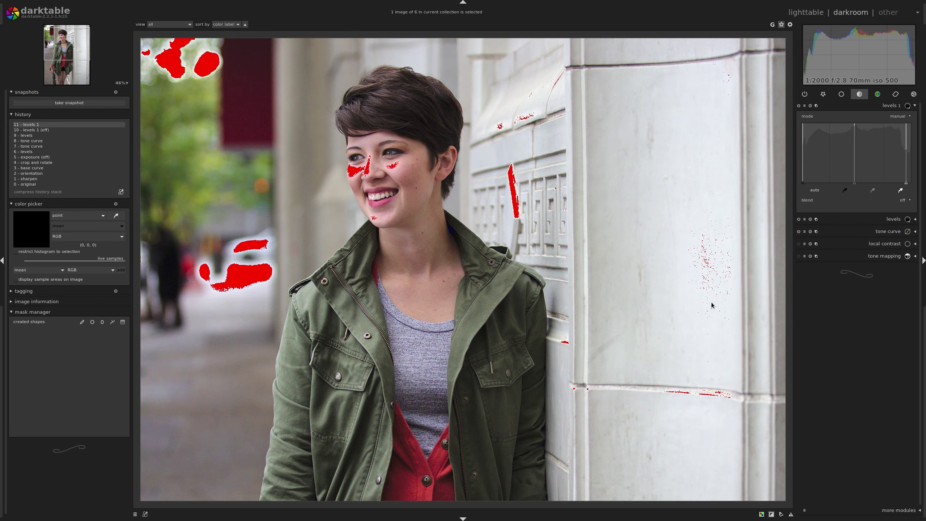
Zoom in on the face at 100% and turn off the over/under exposed indication.
scroll(371, 186, up, 3)
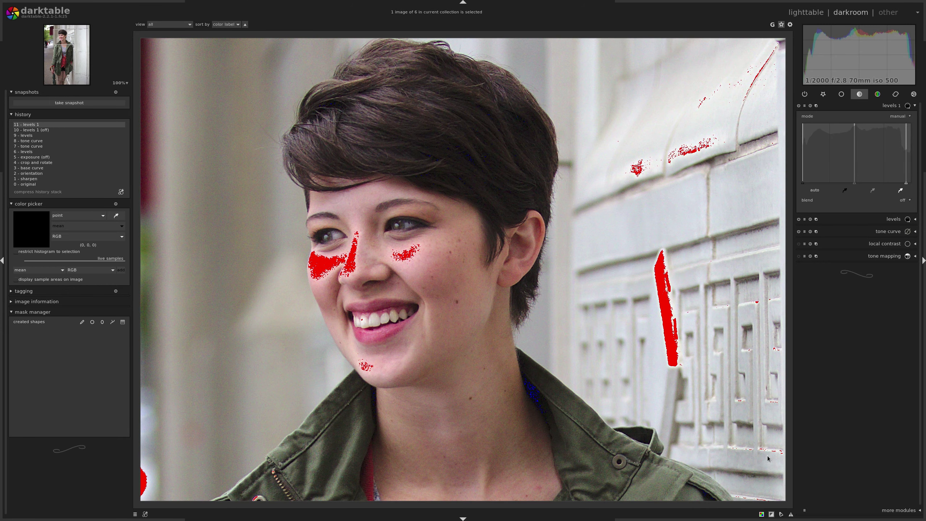
click(771, 514)
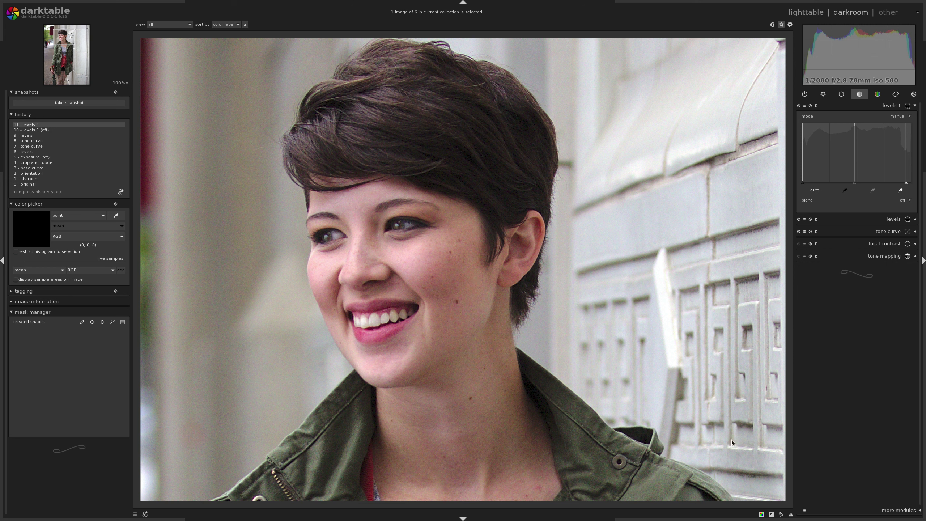
Check the face for clipping with the over/under exposed indication on and off, and zoom out.
click(772, 514)
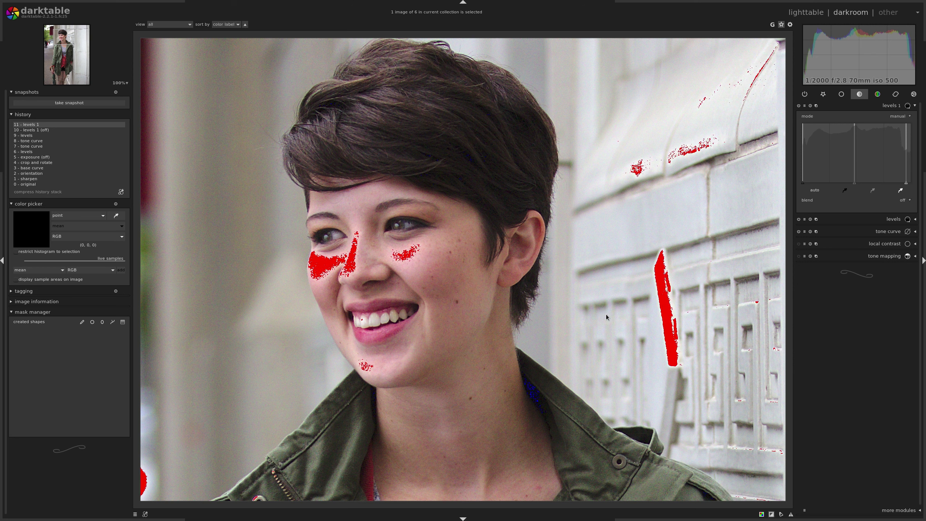
click(772, 515)
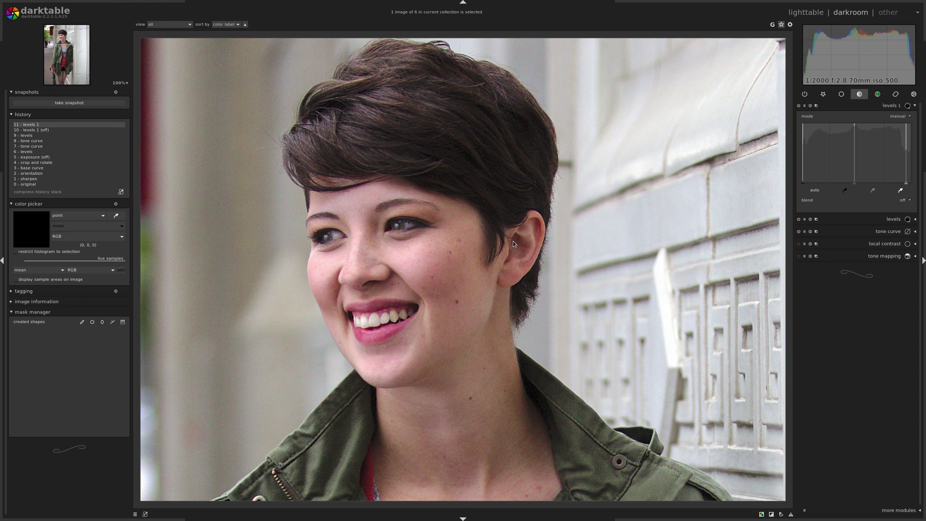
scroll(510, 242, down, 3)
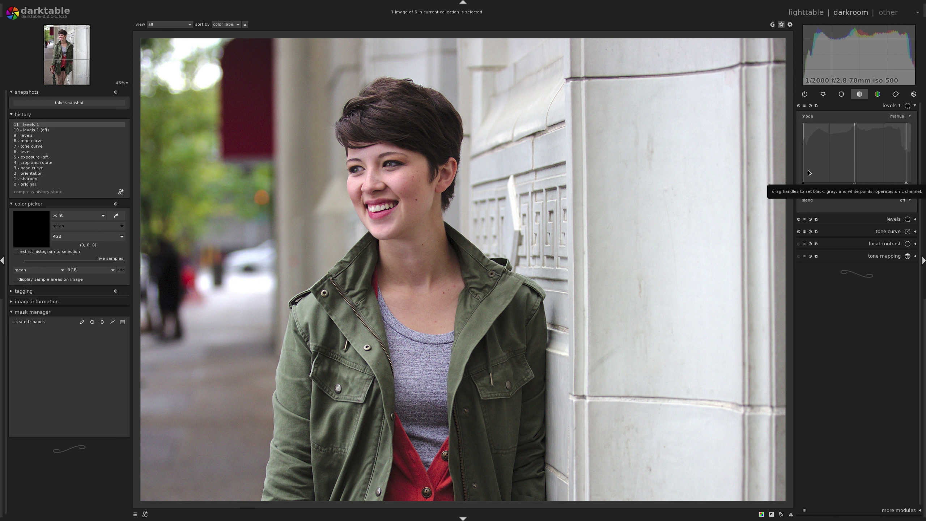
scroll(809, 173, up, 3)
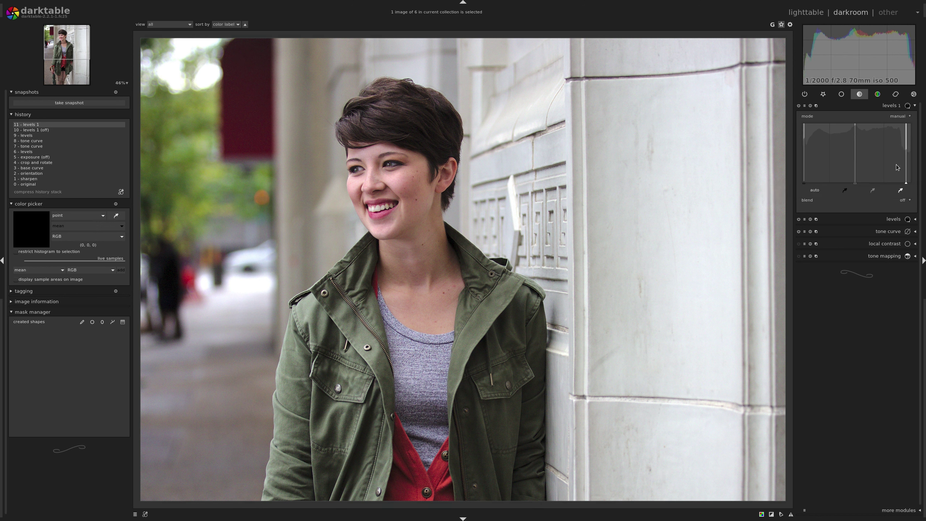
scroll(901, 164, down, 1)
scroll(901, 164, down, 1)
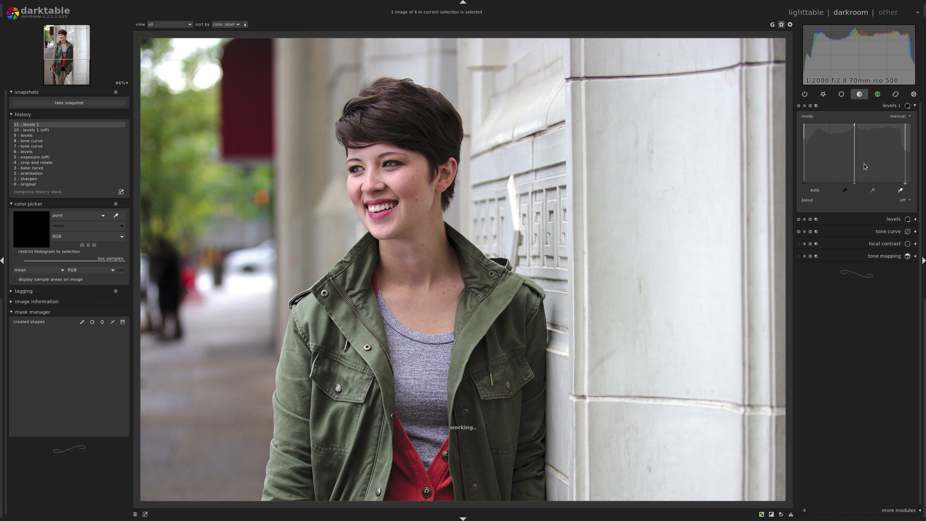
Collapse the second levels instance and compare the whole photo at the crop and rotate history state with the latest edit.
click(886, 107)
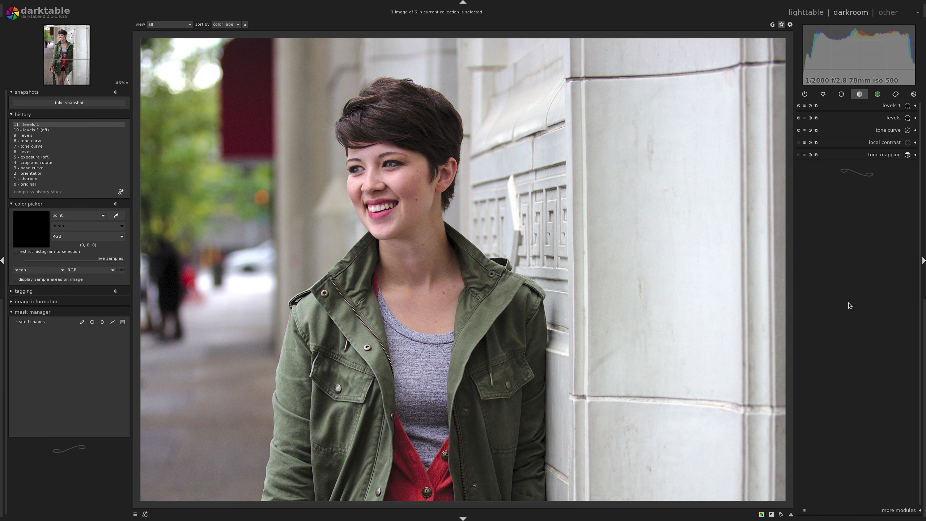
key(alt+3)
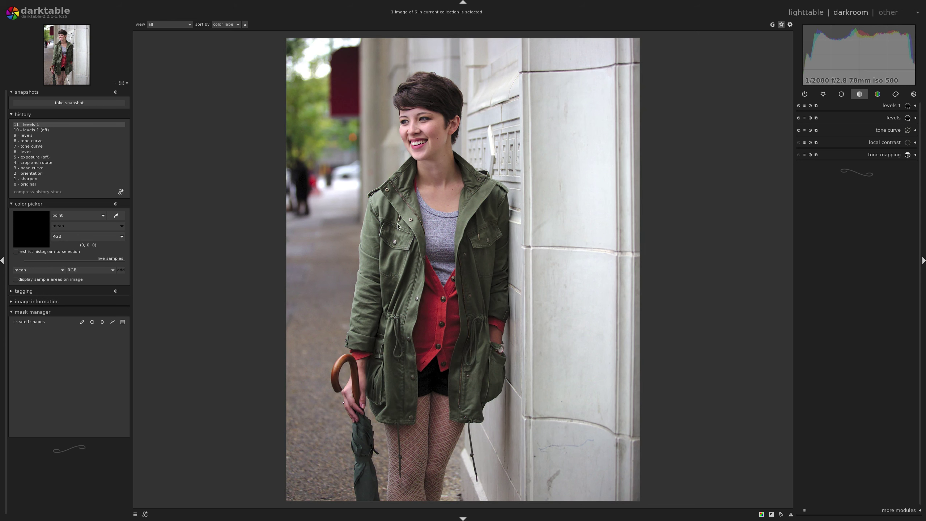
click(41, 163)
click(41, 125)
scroll(465, 294, up, 2)
drag(510, 92, 520, 252)
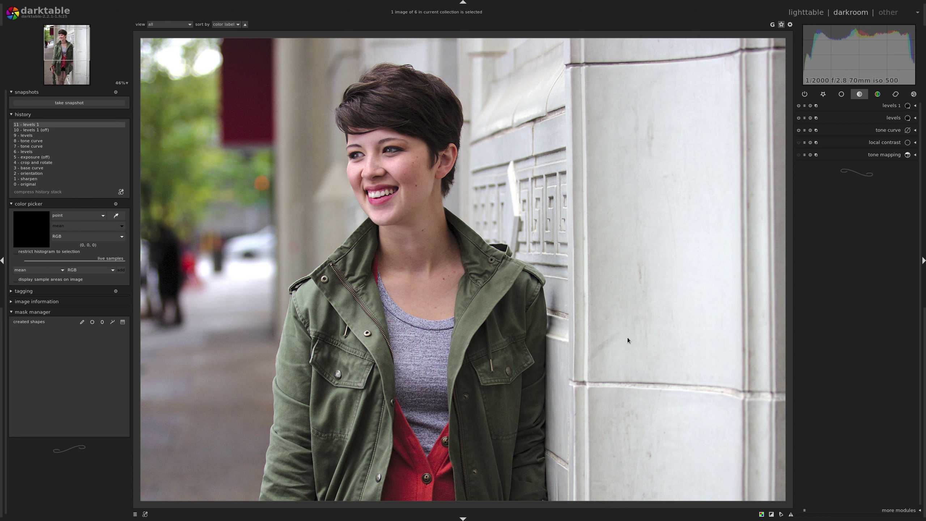
Cool the white balance to a temperature of 4670K and set its tint to 0.998.
click(842, 95)
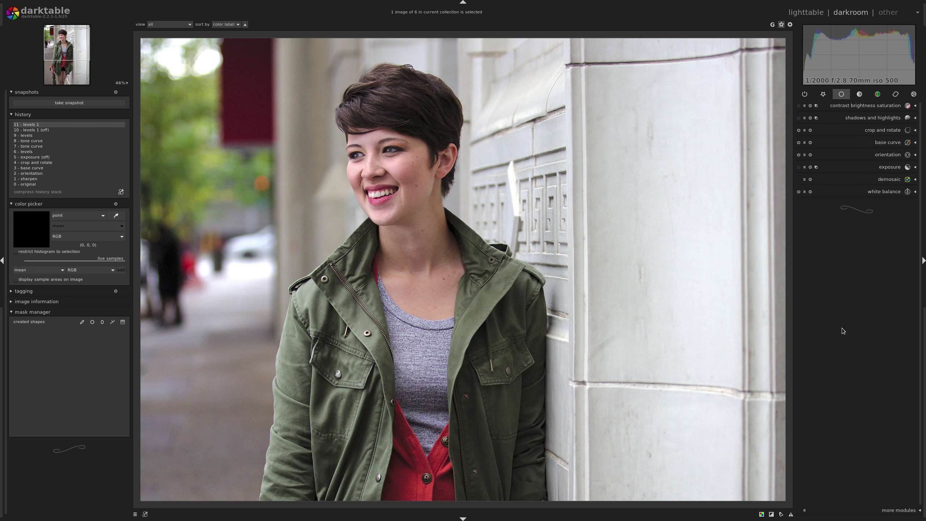
click(885, 193)
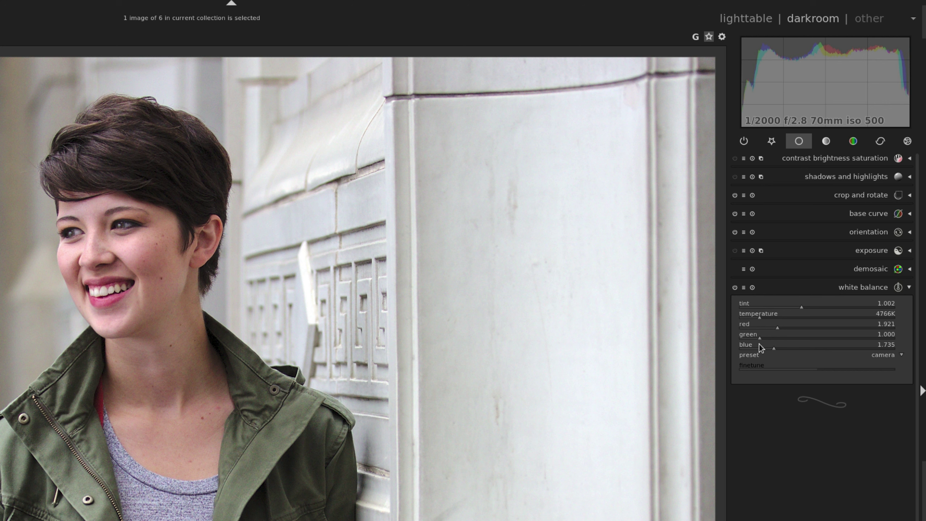
right_click(760, 317)
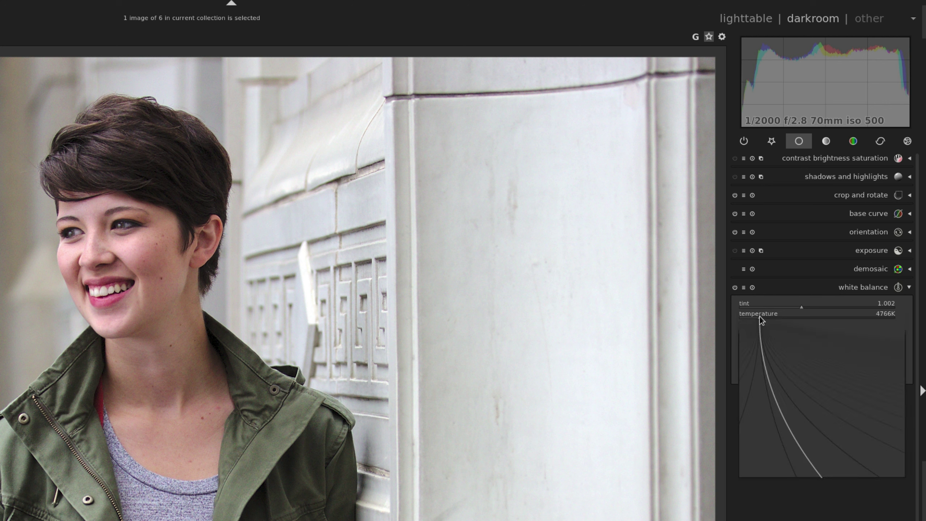
click(749, 369)
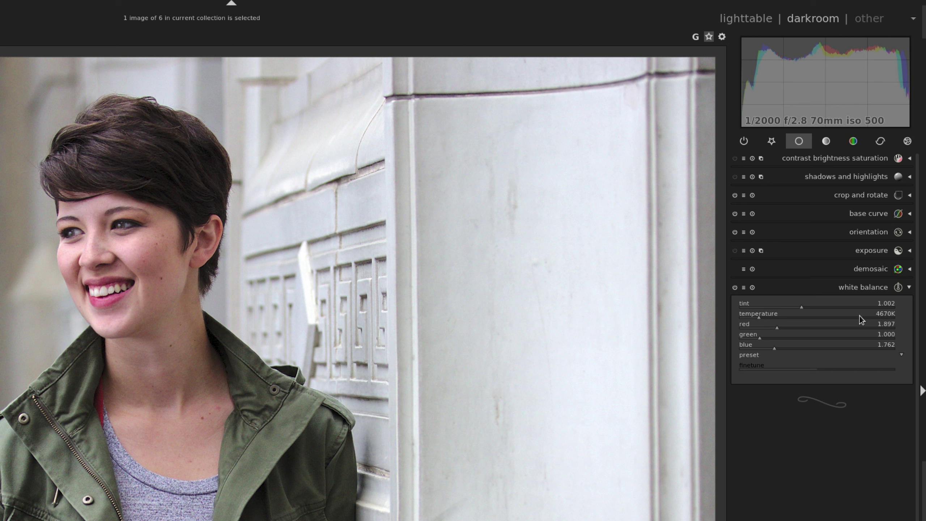
right_click(802, 307)
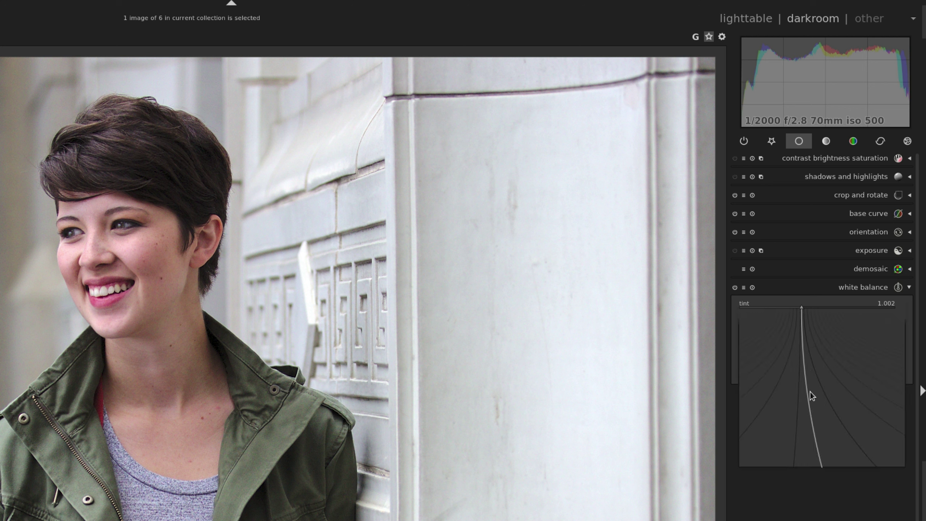
click(814, 453)
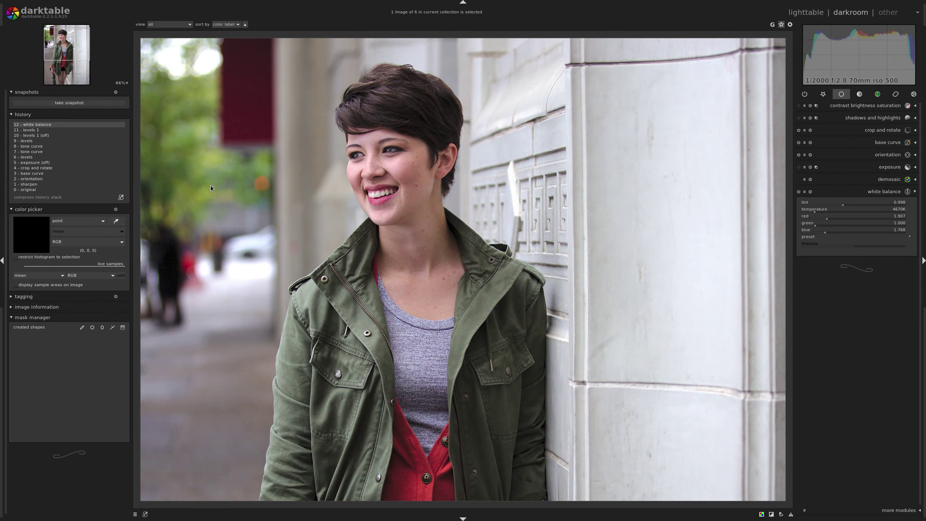
Compare the photo before and after the white balance change in the history, and collapse the white balance module.
click(53, 128)
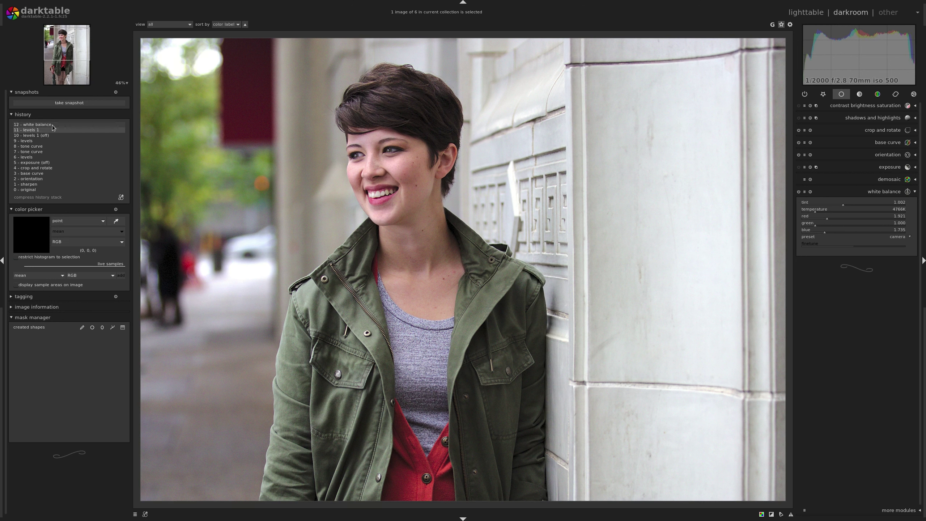
click(52, 124)
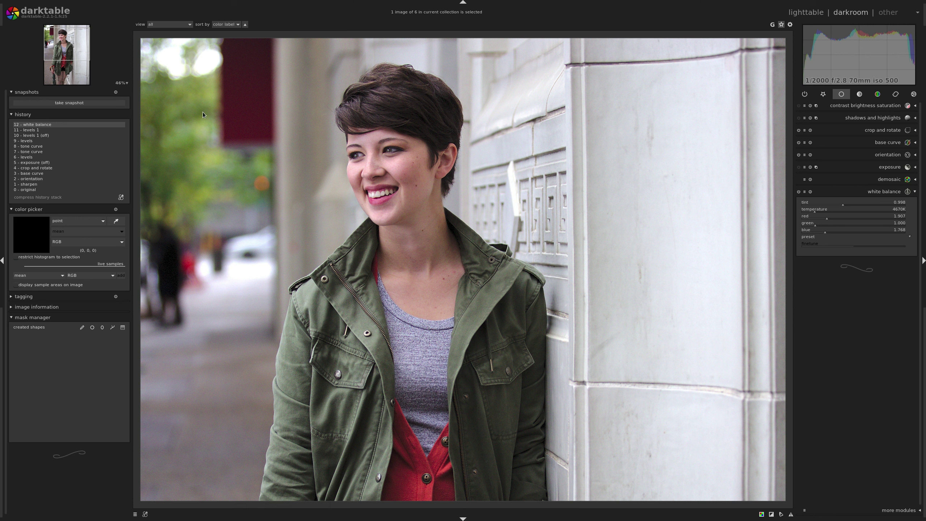
click(41, 128)
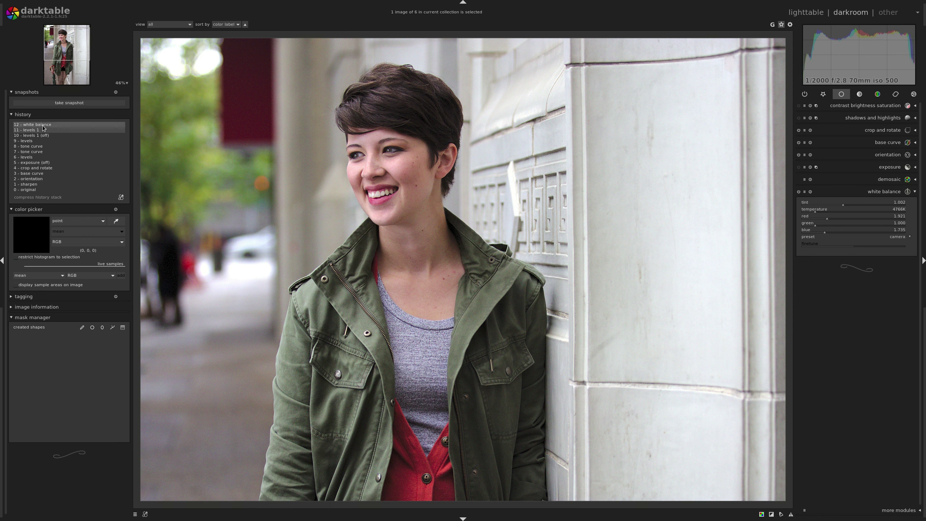
click(42, 125)
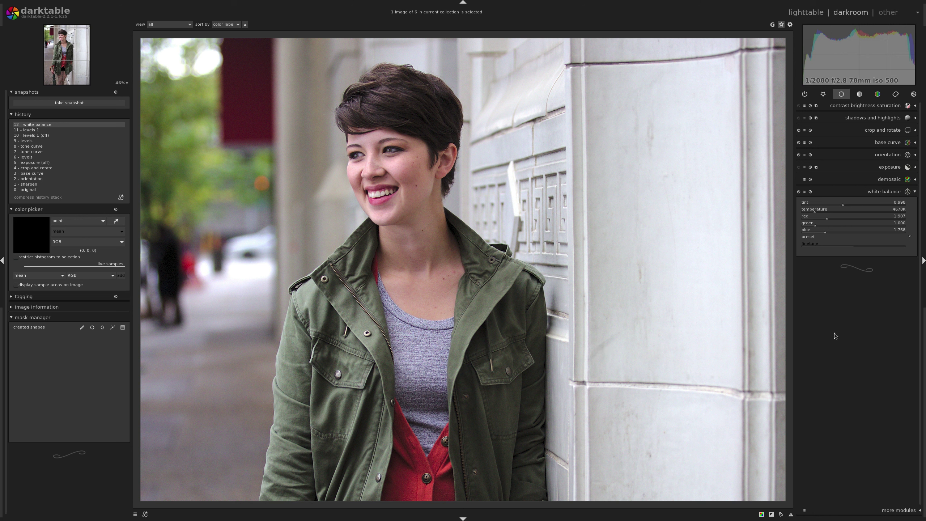
click(887, 193)
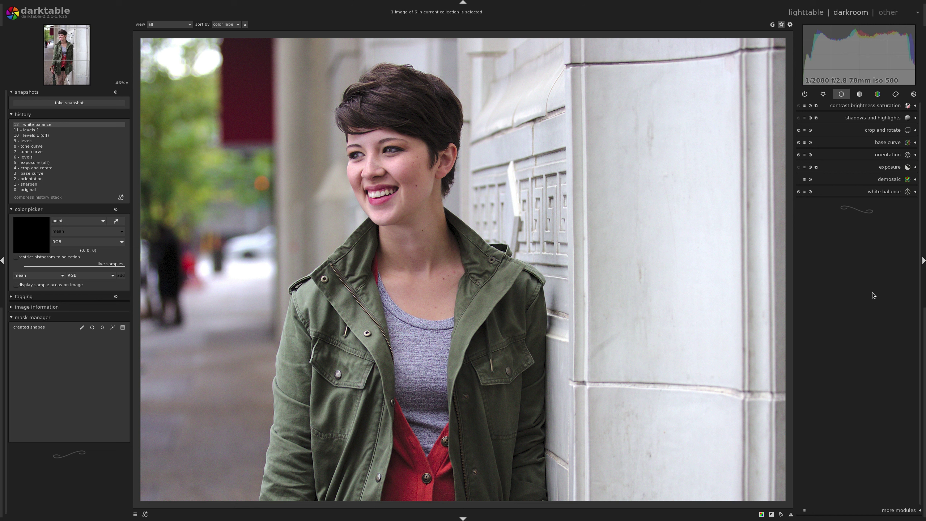
Turn on the shadows and highlights module and set highlights to -25 and shadows to 25.
click(855, 118)
drag(649, 151, 644, 169)
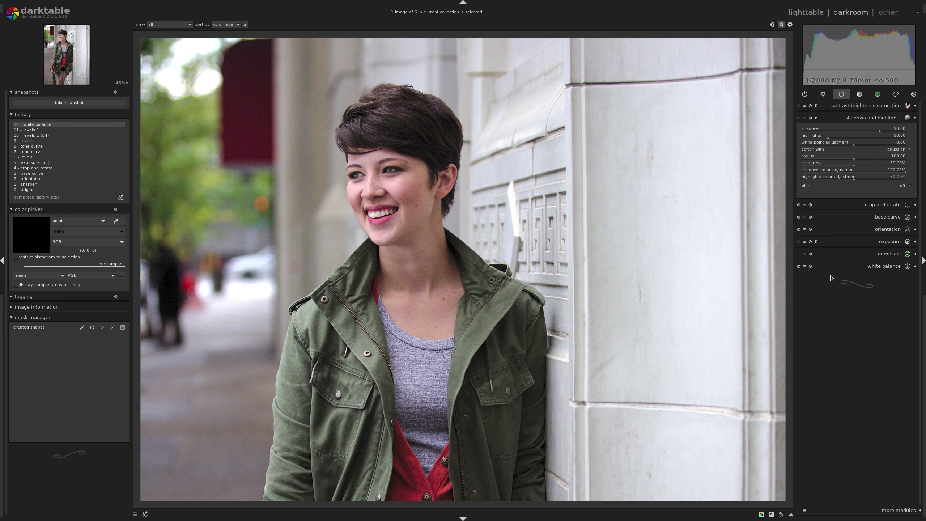
click(798, 118)
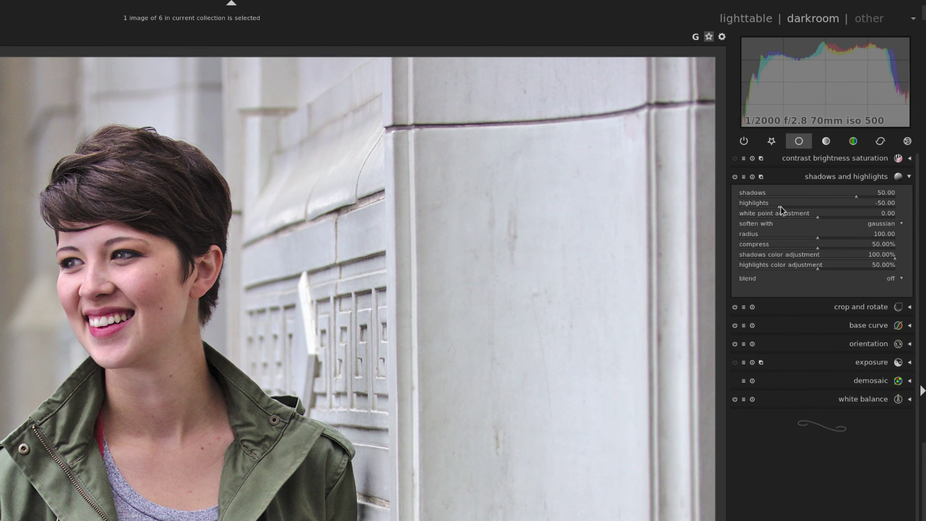
right_click(829, 138)
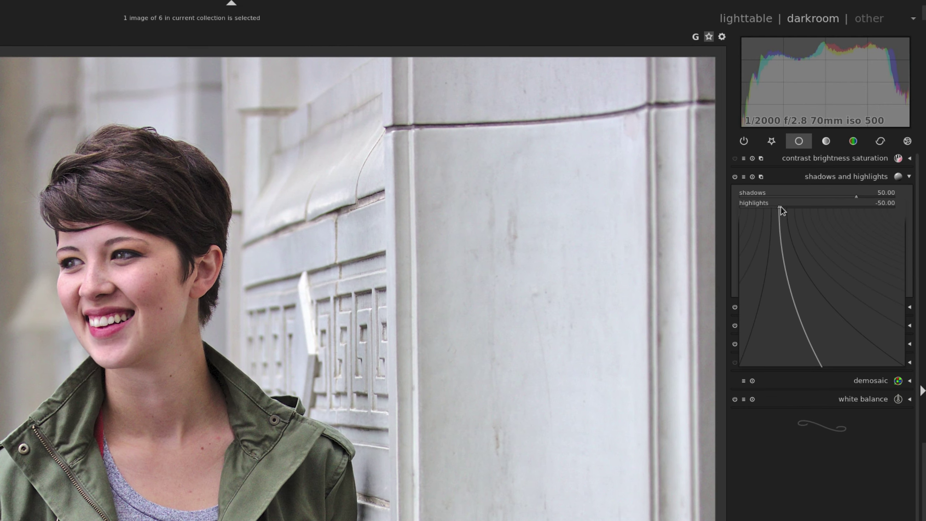
text(-25)
key(Return)
right_click(785, 197)
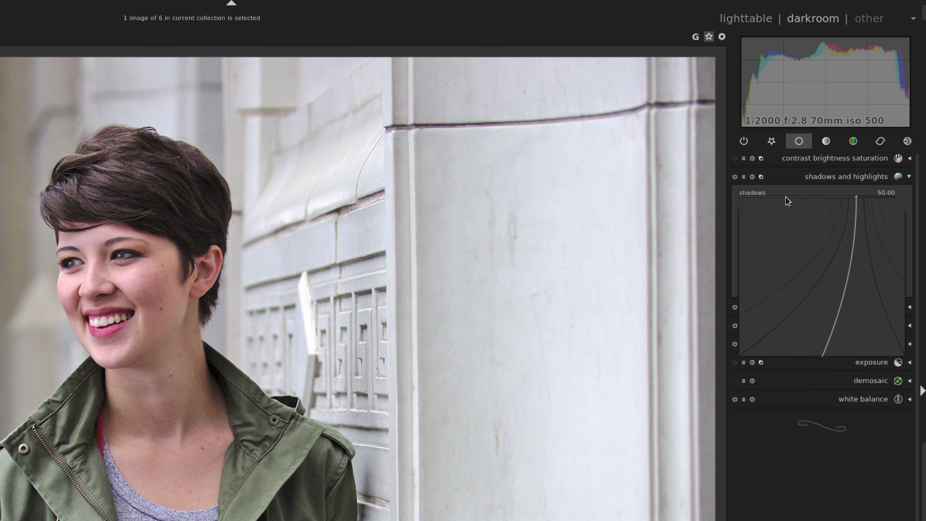
text(25)
key(Return)
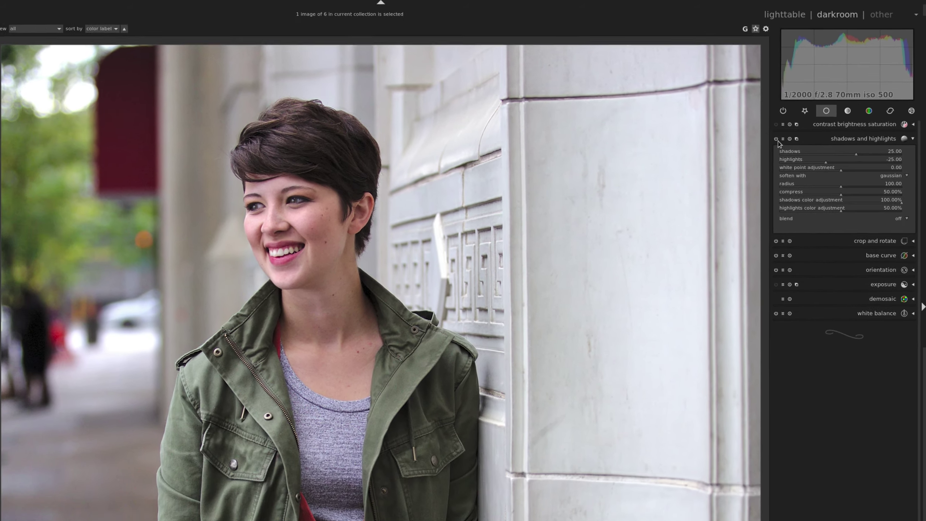
Compare the photo with shadows and highlights off and on, and collapse the module.
click(776, 139)
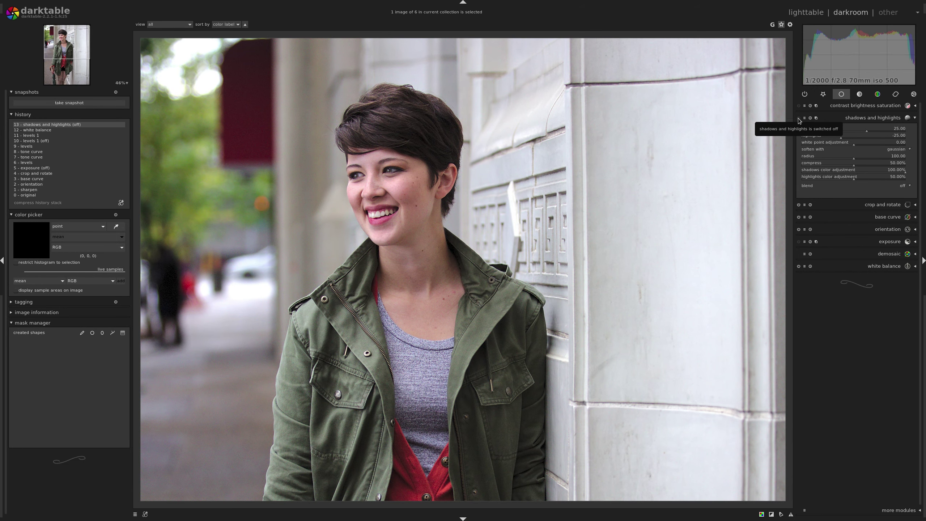
click(799, 118)
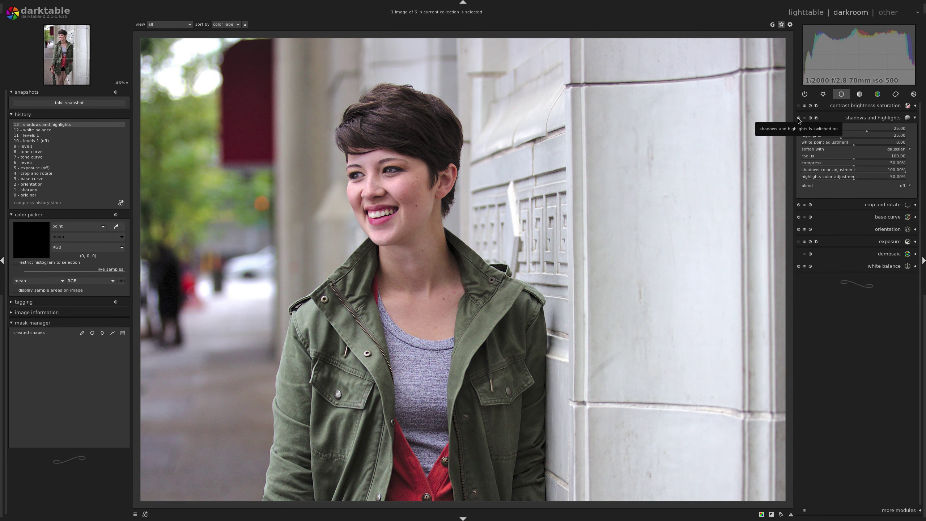
click(851, 120)
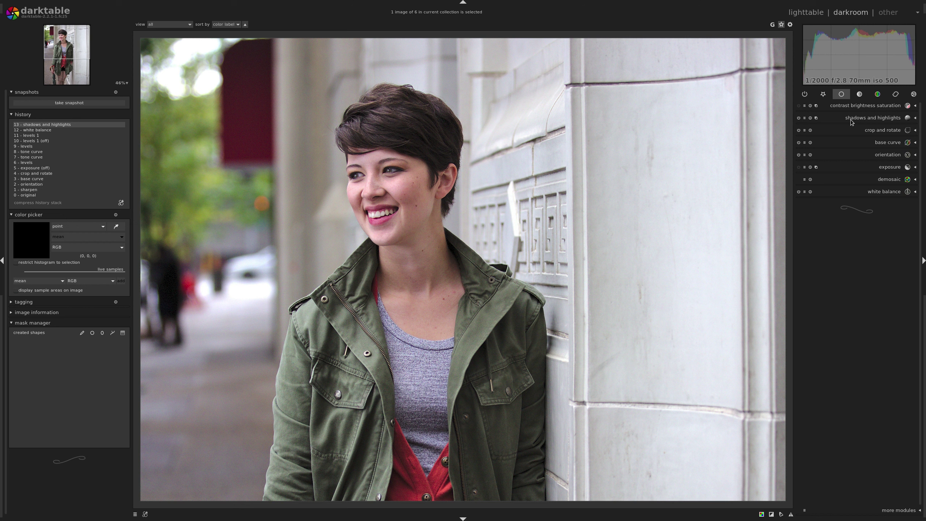
Raise the contrast to 0.06 in contrast brightness saturation and compare the photo with the module off and on.
click(863, 107)
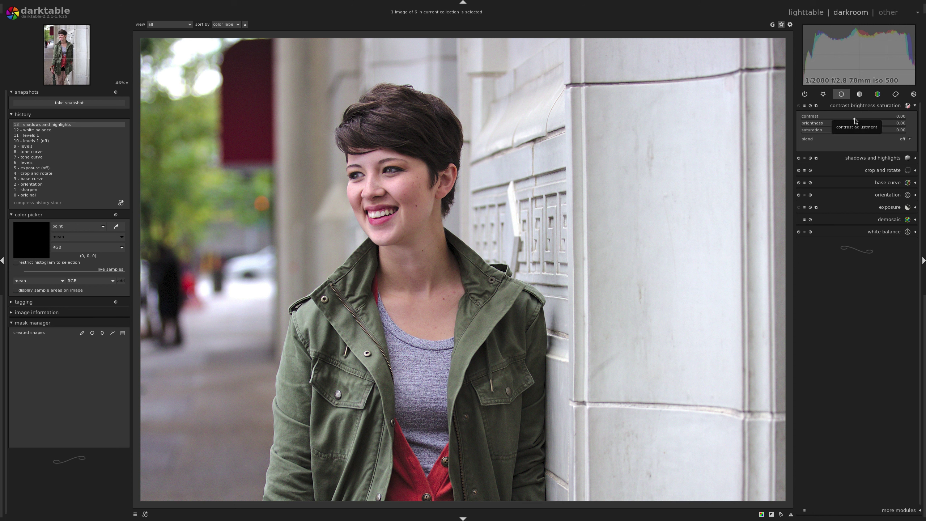
right_click(854, 121)
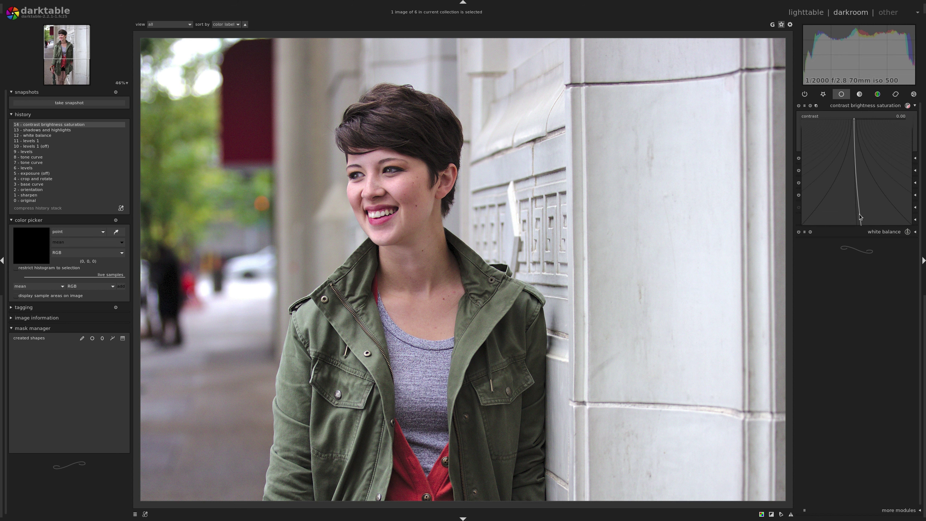
click(887, 193)
click(798, 106)
click(798, 106)
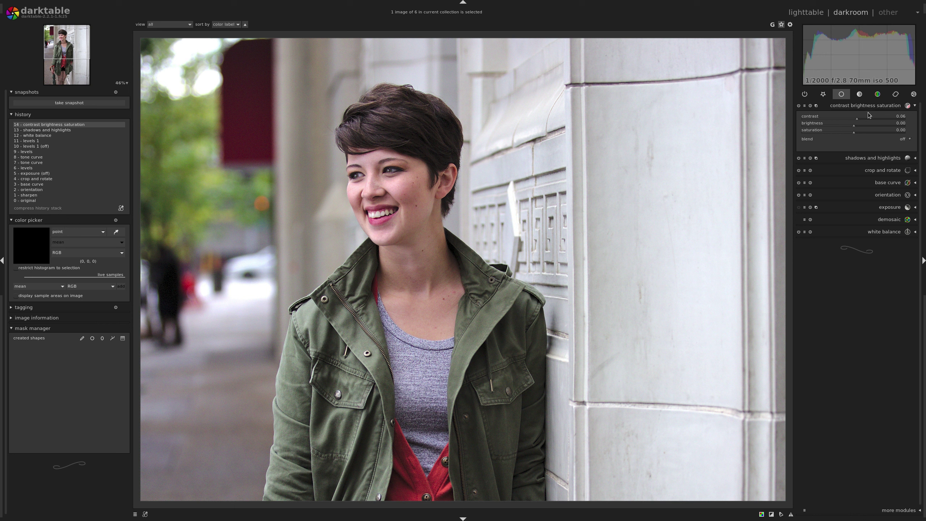
Lower the contrast slightly and collapse the contrast brightness saturation module.
right_click(860, 121)
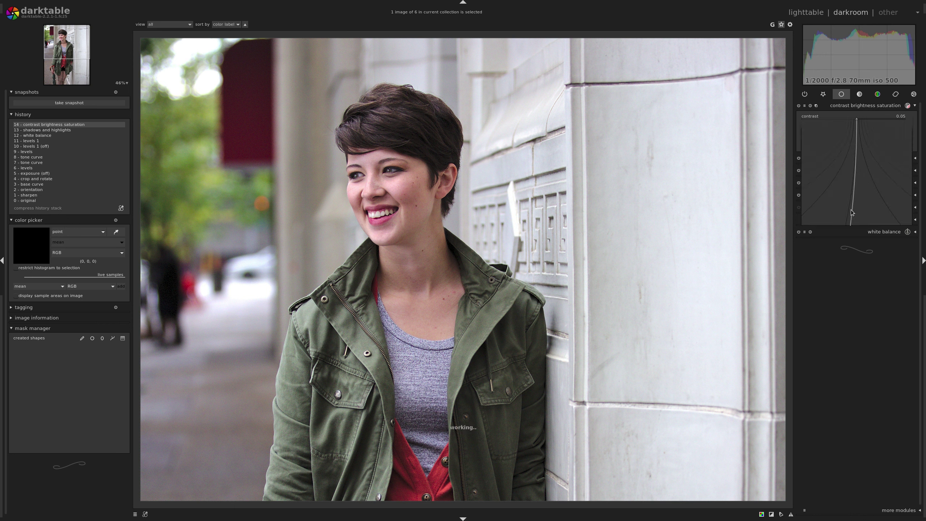
click(850, 165)
click(861, 106)
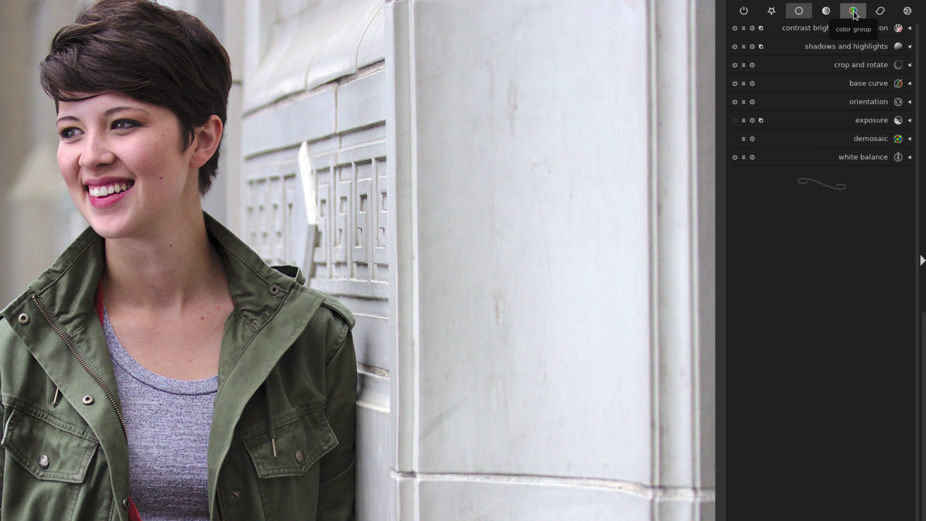
Raise the saturation to 1.10 in the color correction module.
click(864, 47)
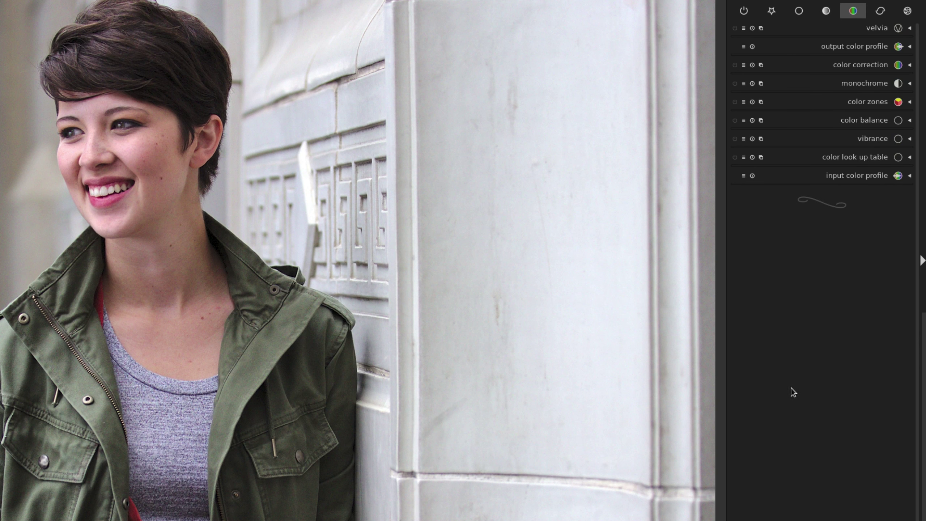
click(865, 65)
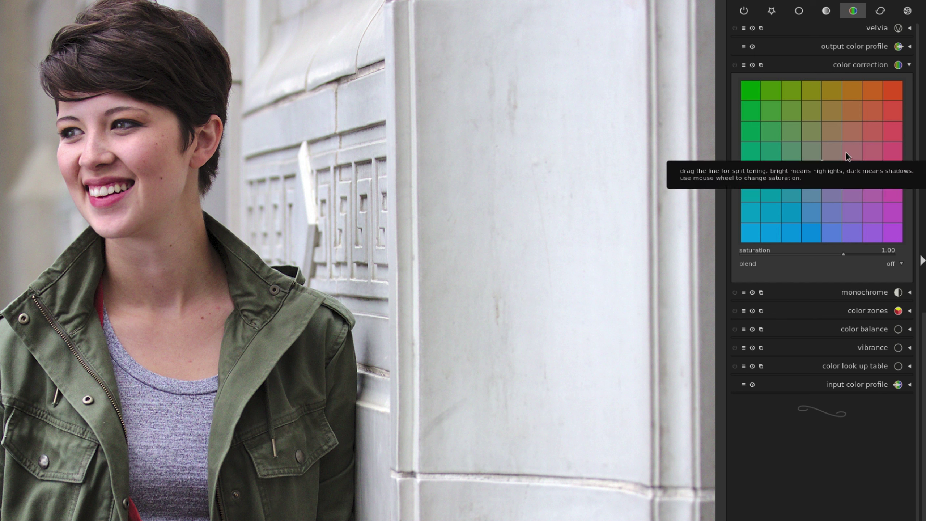
scroll(846, 153, up, 1)
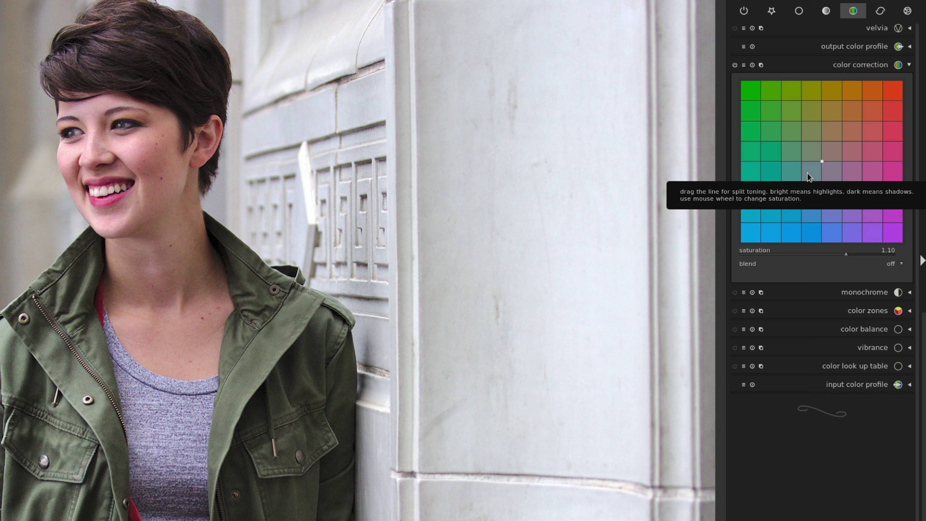
Try the color correction saturation at 1.20 and at 1.00 to compare their effect on the photo.
scroll(808, 173, up, 1)
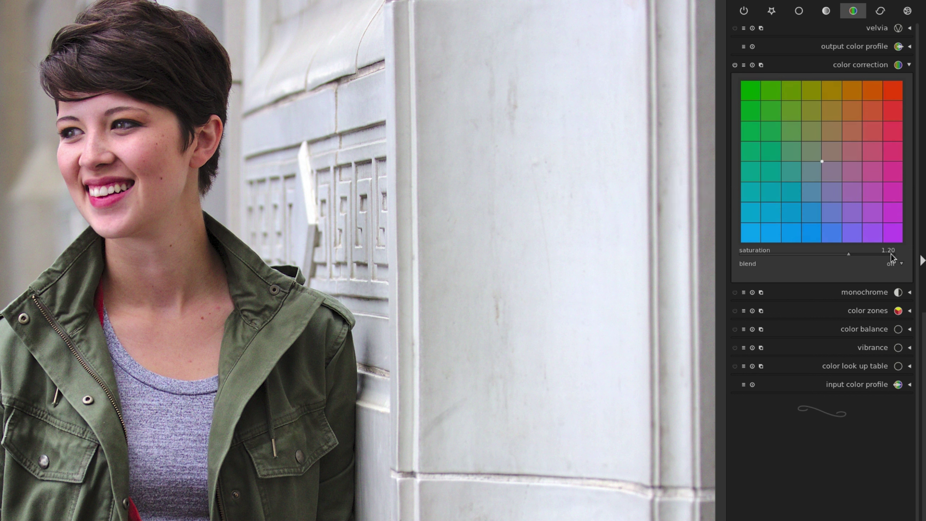
scroll(798, 164, down, 2)
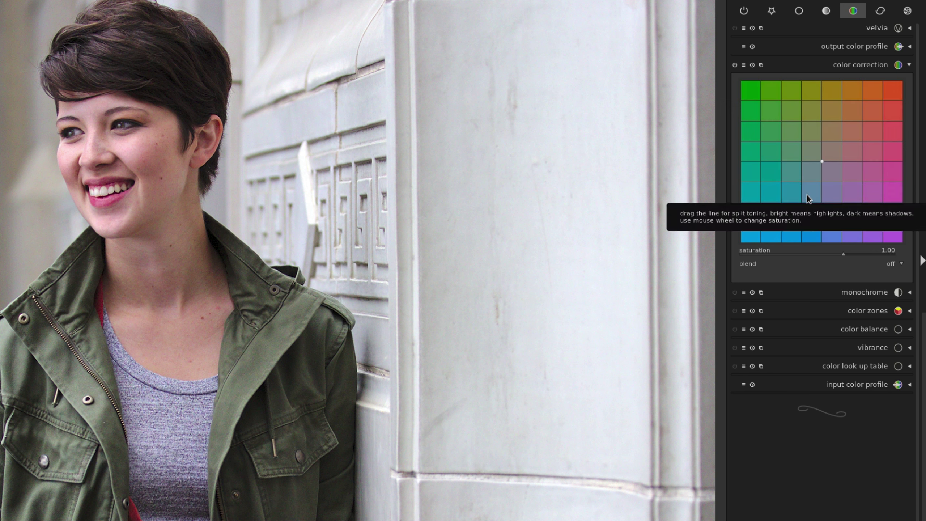
scroll(807, 195, up, 1)
scroll(807, 195, up, 1)
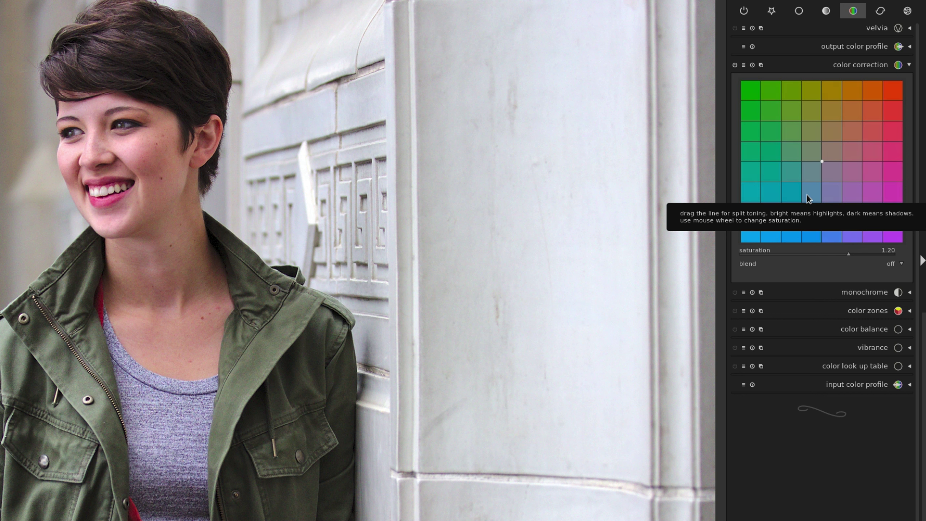
Fine-tune the color correction saturation to 1.13 and collapse the module.
scroll(807, 195, down, 1)
right_click(847, 255)
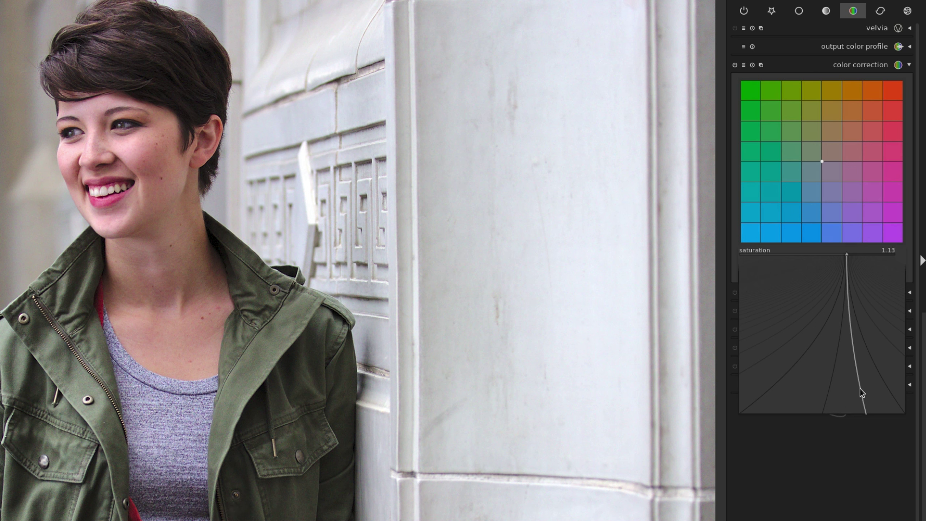
click(863, 392)
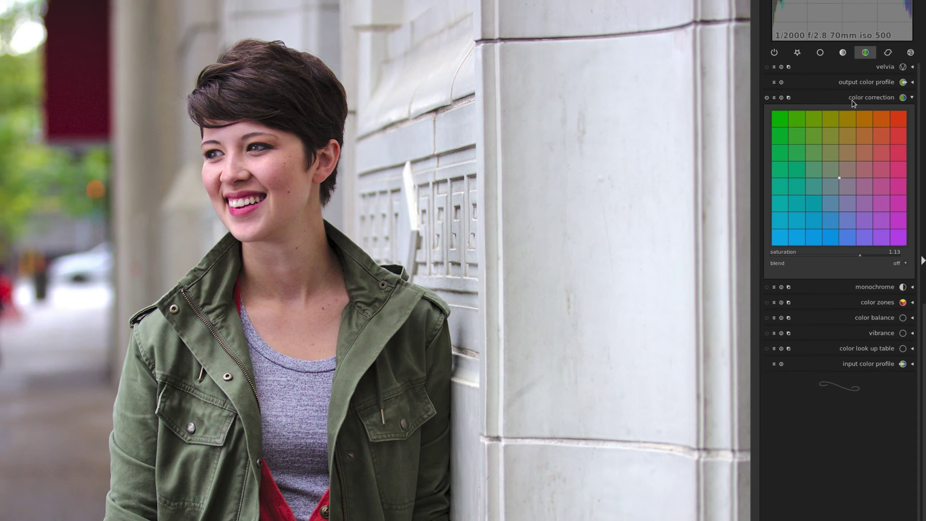
click(766, 65)
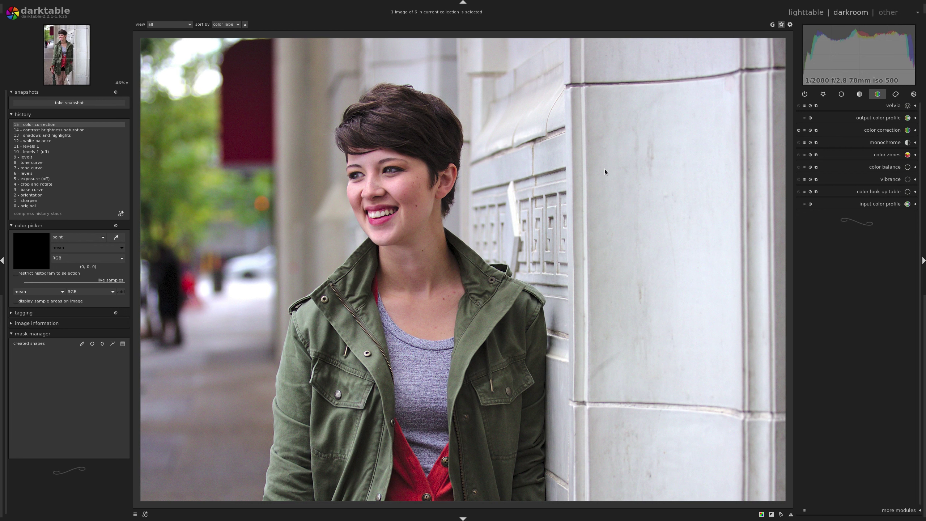
Compare the whole photo at the crop and rotate history state with the latest color correction state.
scroll(605, 171, down, 1)
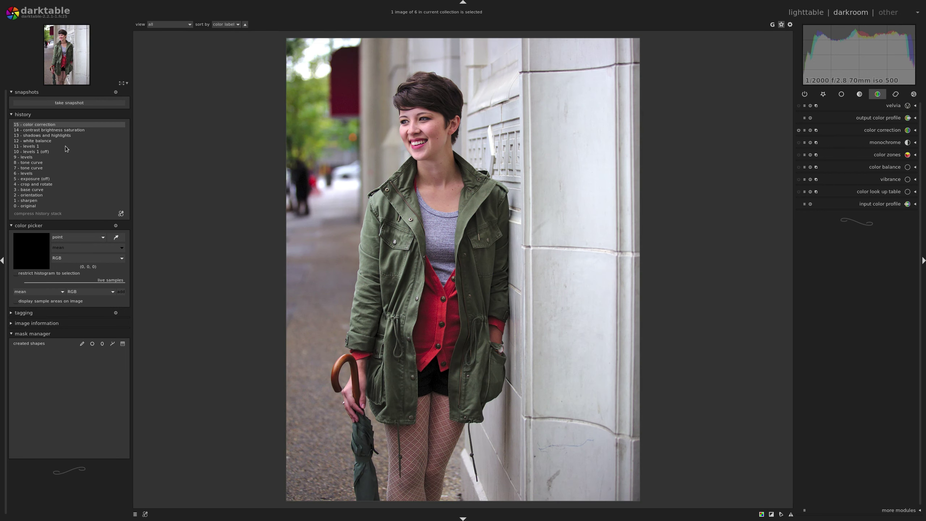
click(50, 185)
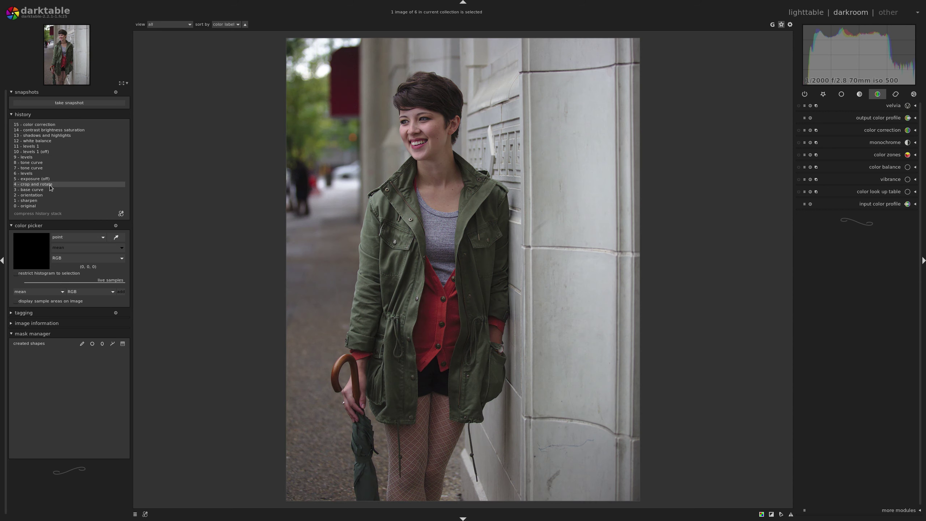
click(53, 125)
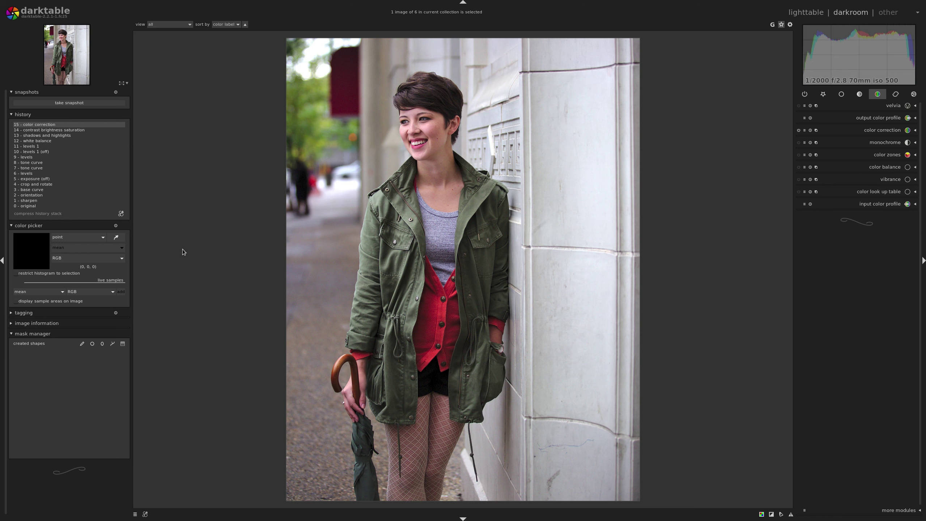
Take a snapshot of the current edit with the woman's upper body framed closely, and show it as a split overlay.
scroll(182, 249, up, 3)
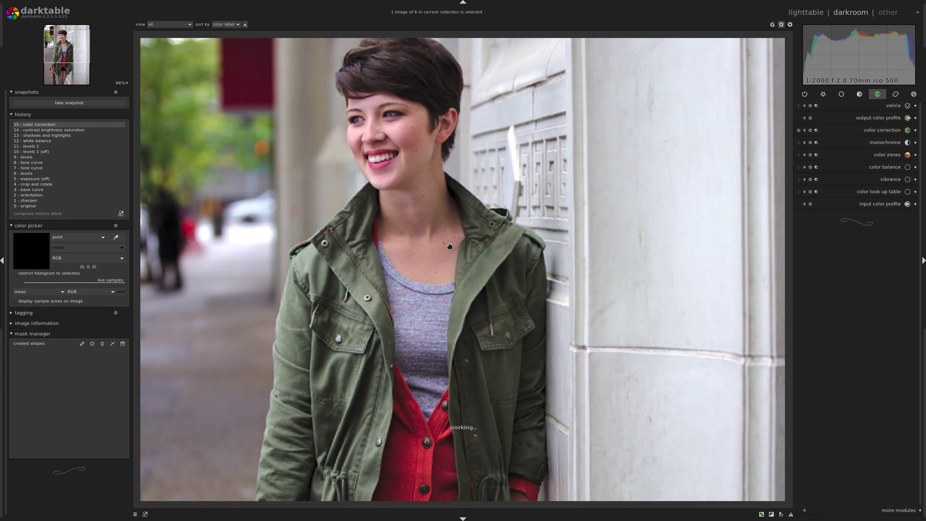
drag(450, 246, 449, 279)
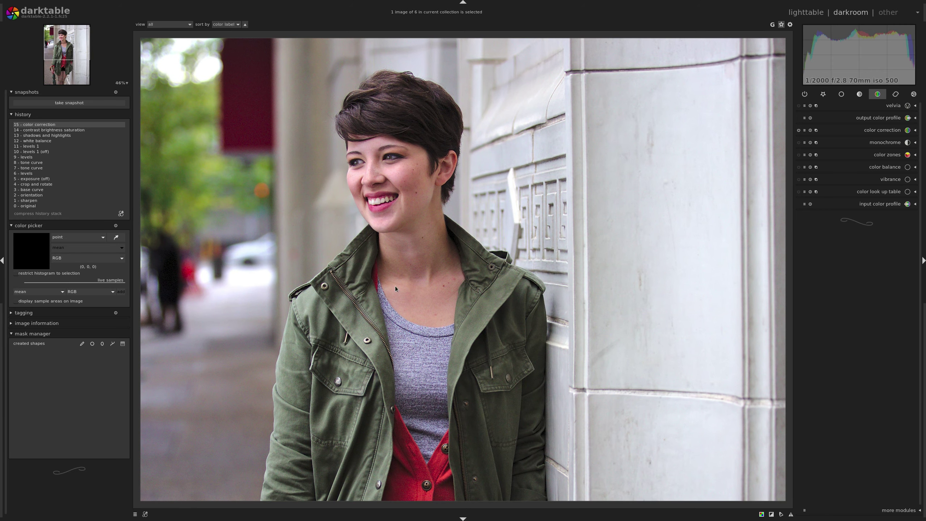
click(69, 103)
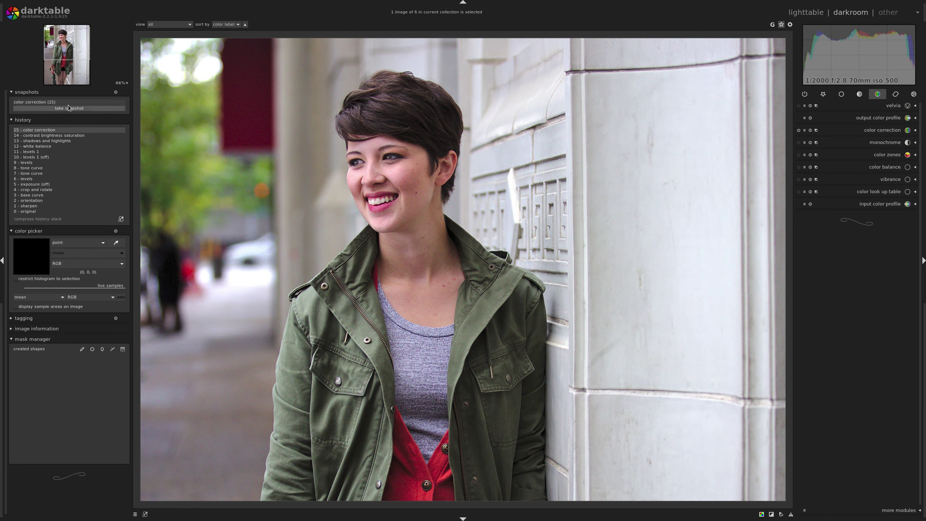
click(68, 102)
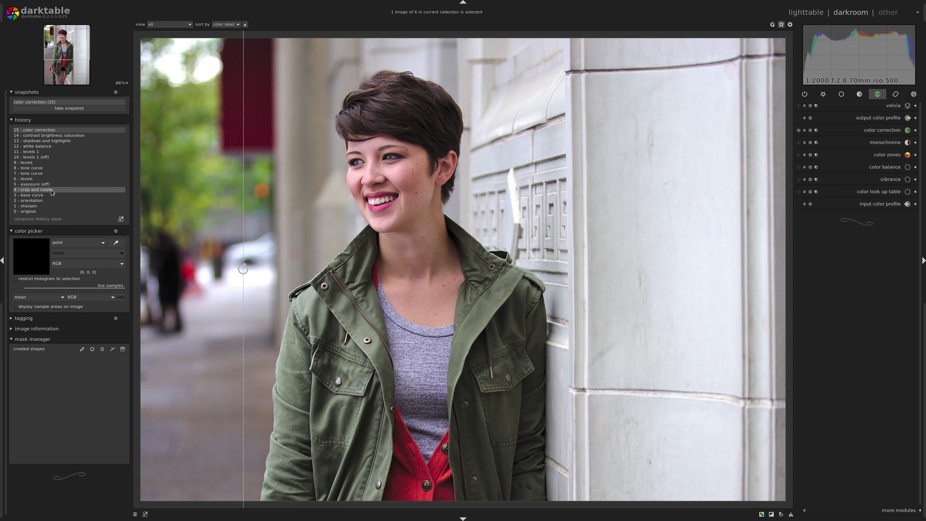
Compare the snapshot with the crop and rotate history state by moving the split line, and return to the color correction state.
click(53, 190)
drag(246, 215, 265, 255)
click(73, 130)
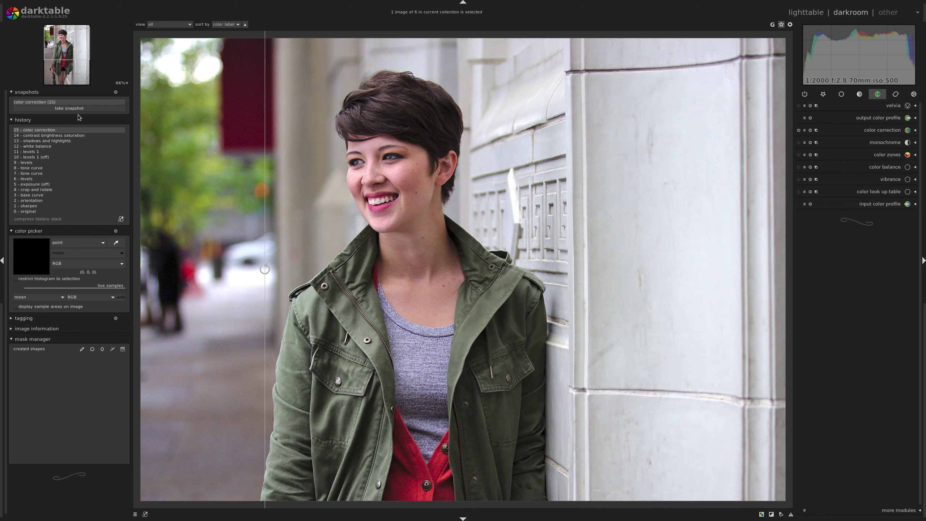
Clear the snapshots and fit the whole photo in the view.
click(116, 92)
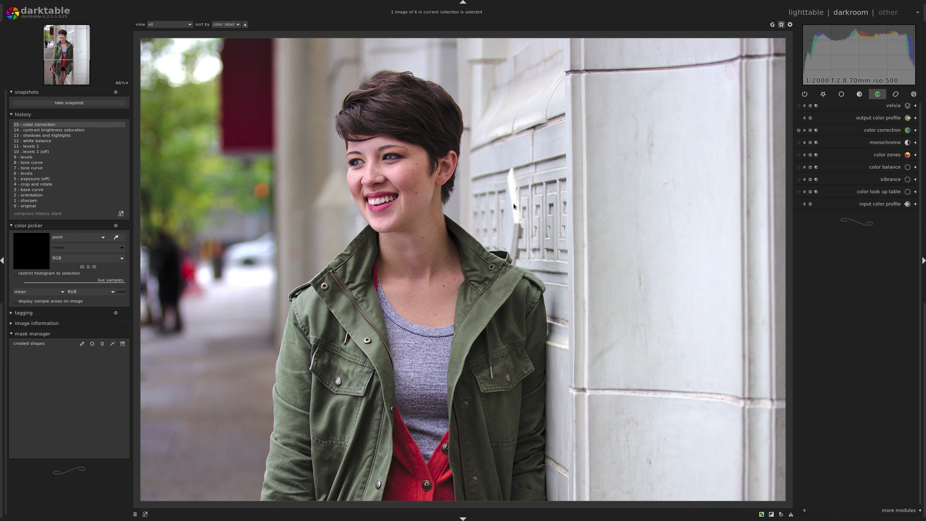
scroll(515, 206, down, 2)
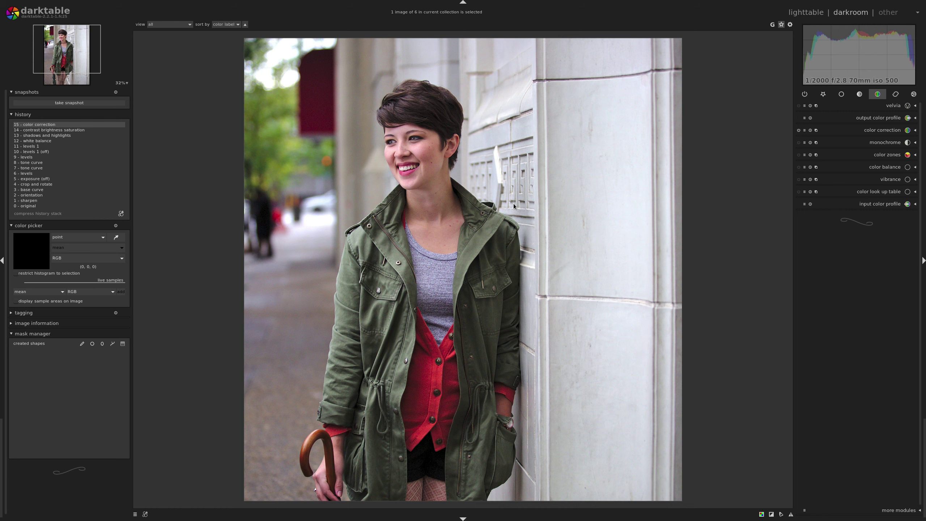
scroll(515, 206, down, 1)
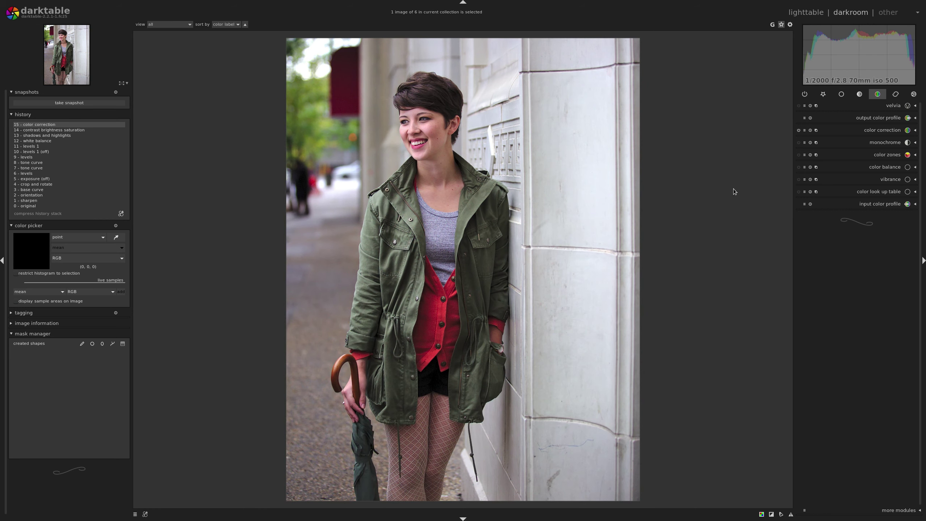